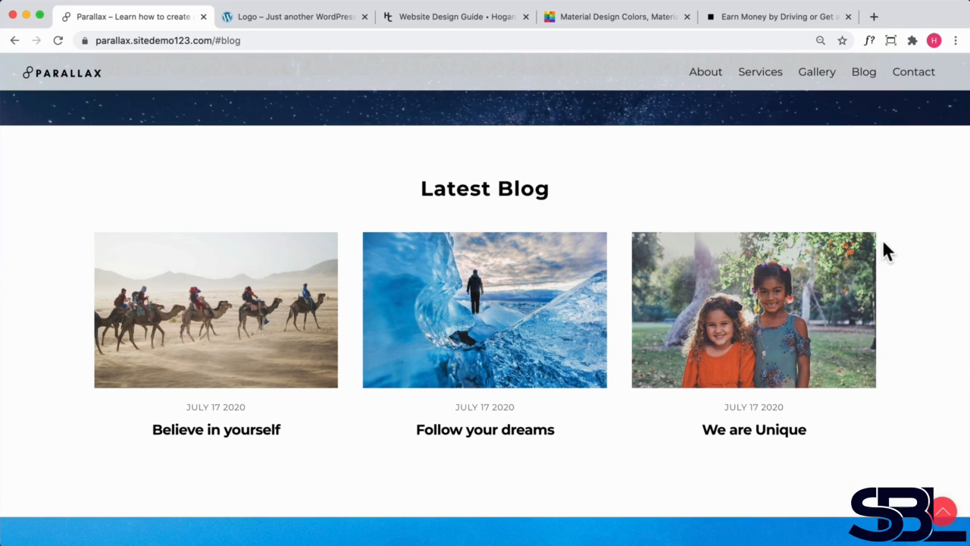
- Open a new browser tab and search Google for "how to get rid of carpet stains"
{"action": "left_click", "coordinate": [874, 17]}
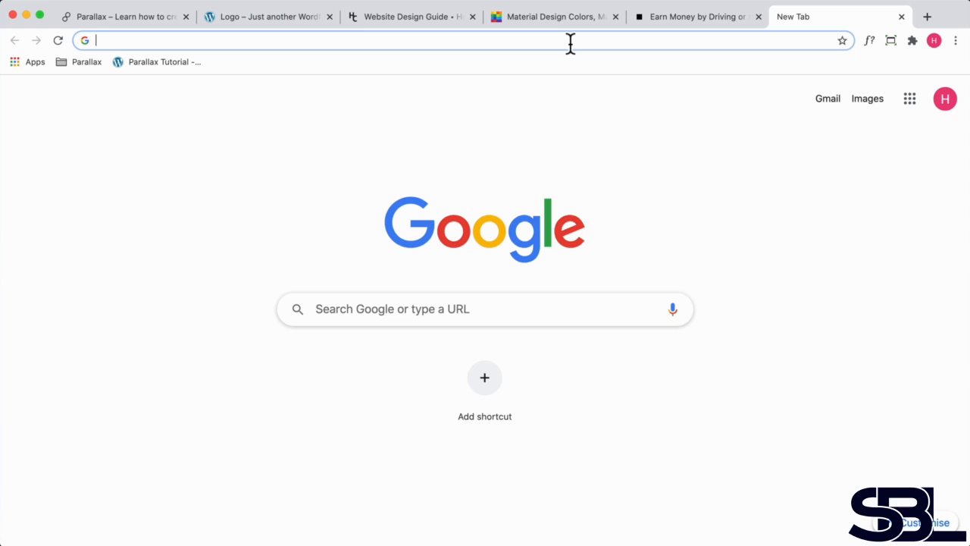
{"action": "type", "text": "how to get rd"}
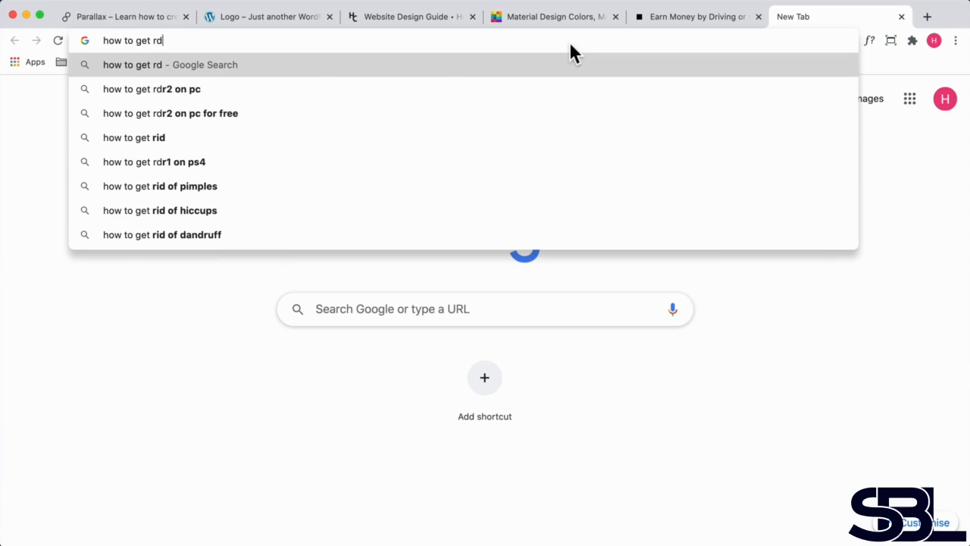
{"action": "key", "text": "BackSpace"}
{"action": "type", "text": "id of car"}
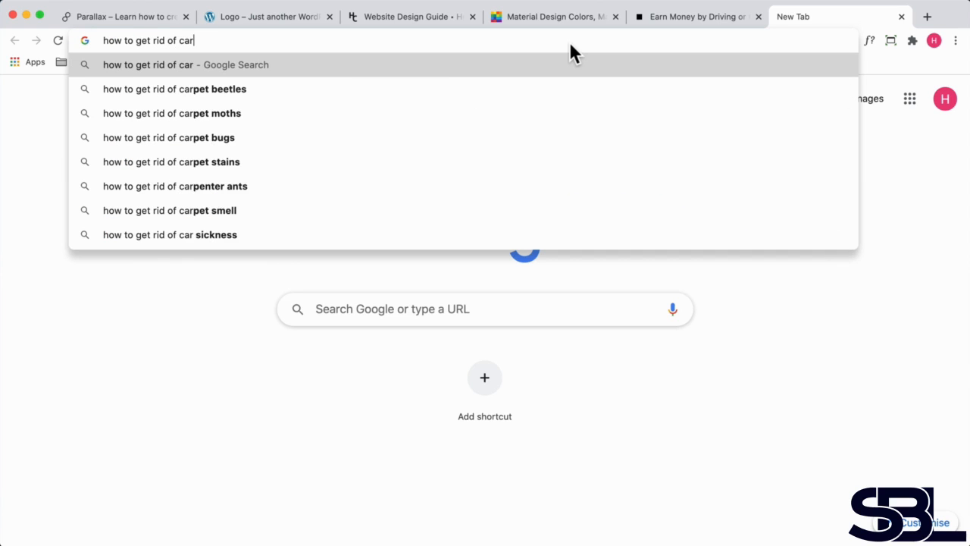
{"action": "type", "text": "pet sp"}
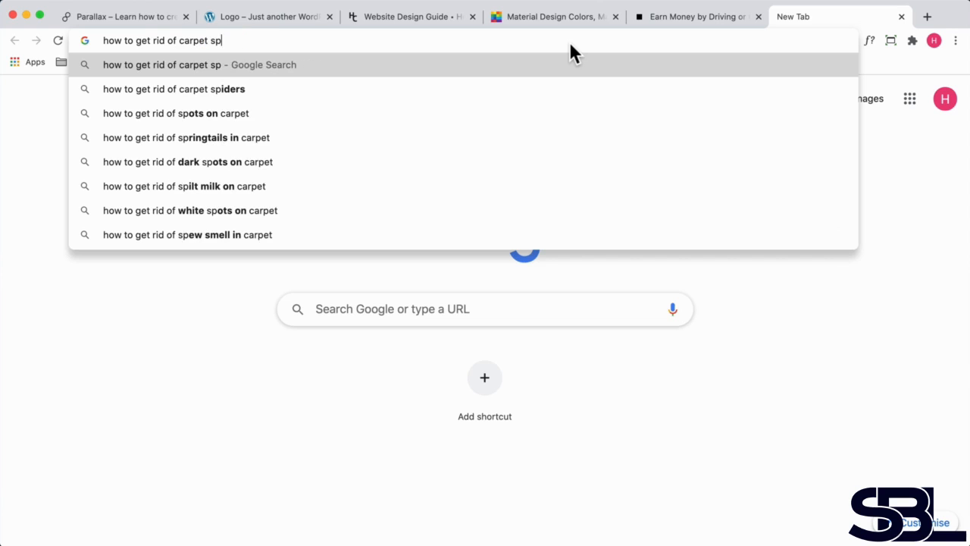
{"action": "key", "text": "BackSpace"}
{"action": "type", "text": "tains"}
{"action": "key", "text": "Return"}
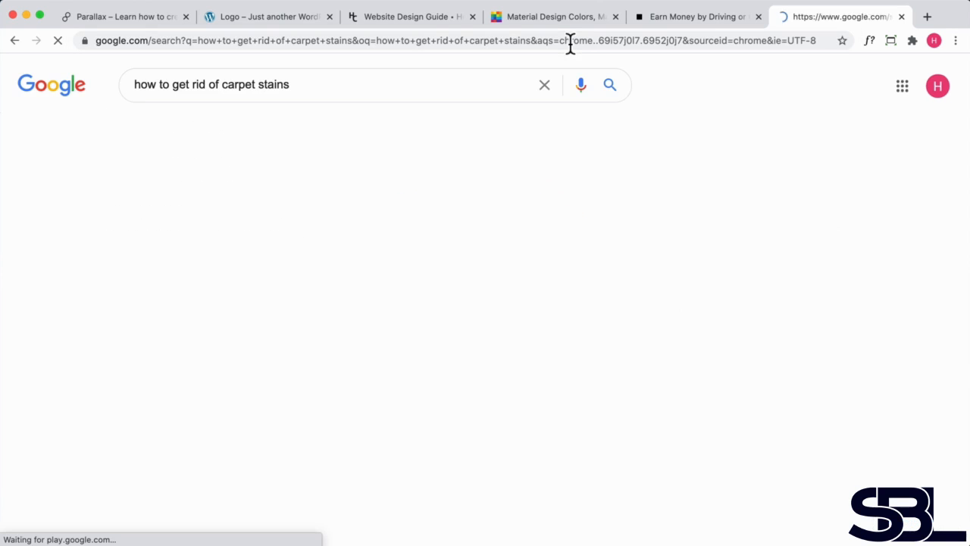
- Open the Good Housekeeping result on how to clean carpet and scroll through the article
{"action": "scroll", "coordinate": [525, 246], "scroll_direction": "down", "scroll_amount": 7}
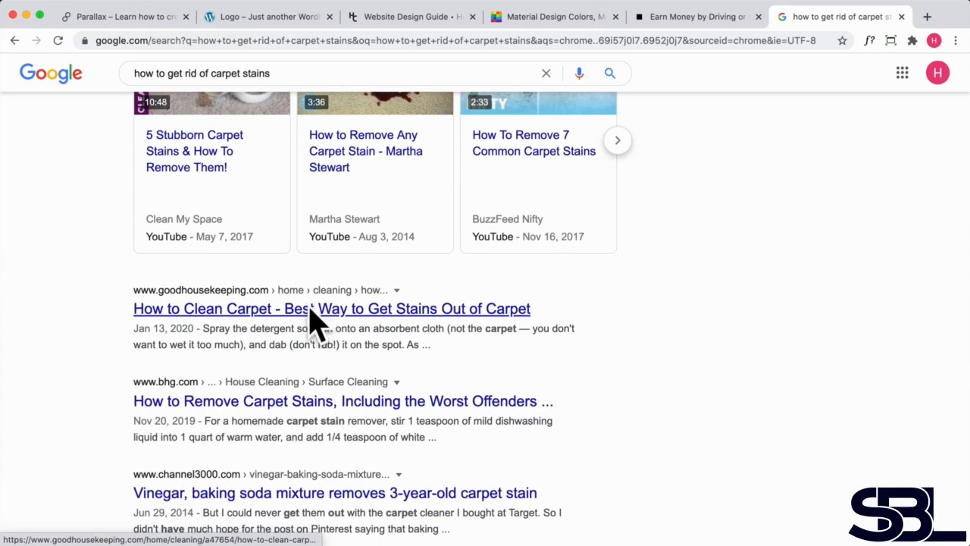
{"action": "left_click", "coordinate": [309, 311]}
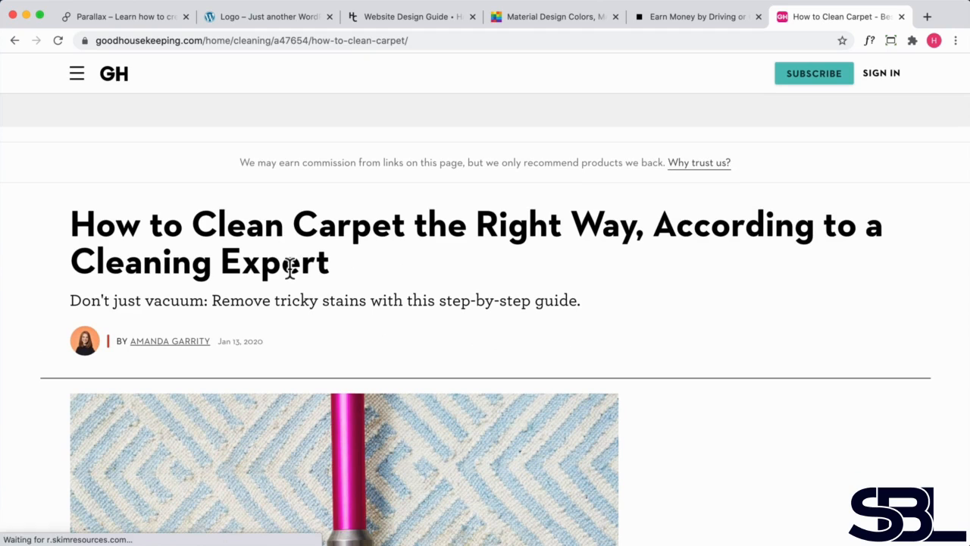
{"action": "scroll", "coordinate": [286, 270], "scroll_direction": "down", "scroll_amount": 1}
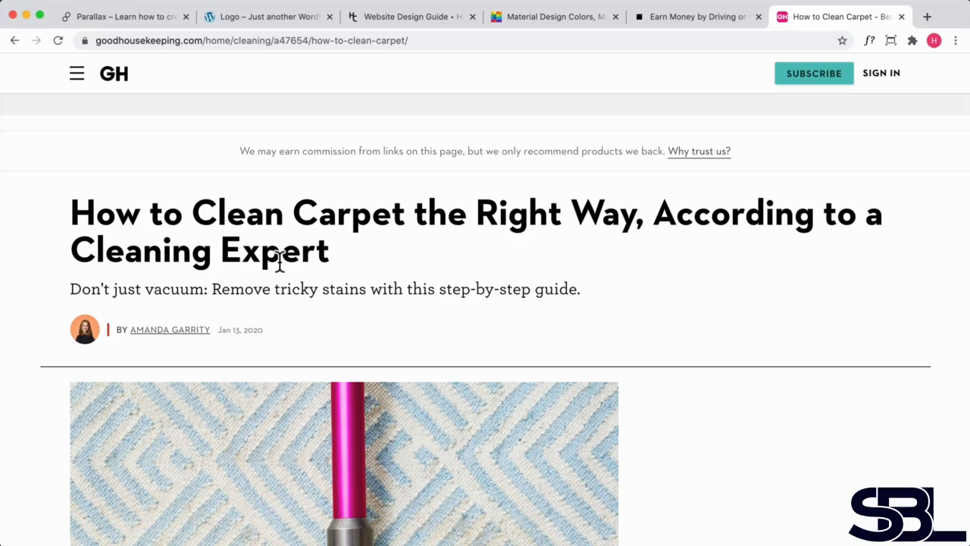
{"action": "scroll", "coordinate": [290, 269], "scroll_direction": "down", "scroll_amount": 10}
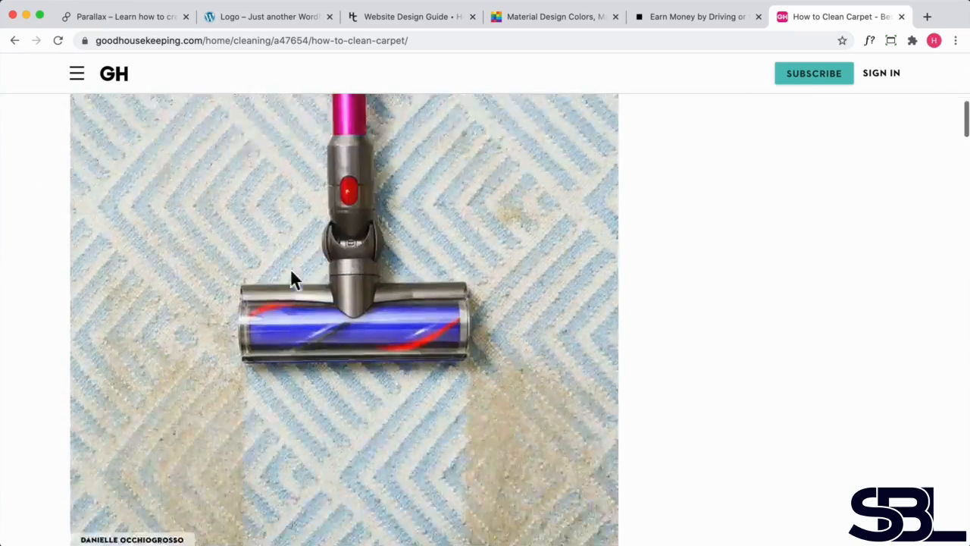
{"action": "scroll", "coordinate": [289, 269], "scroll_direction": "up", "scroll_amount": 5}
{"action": "scroll", "coordinate": [289, 269], "scroll_direction": "up", "scroll_amount": 10}
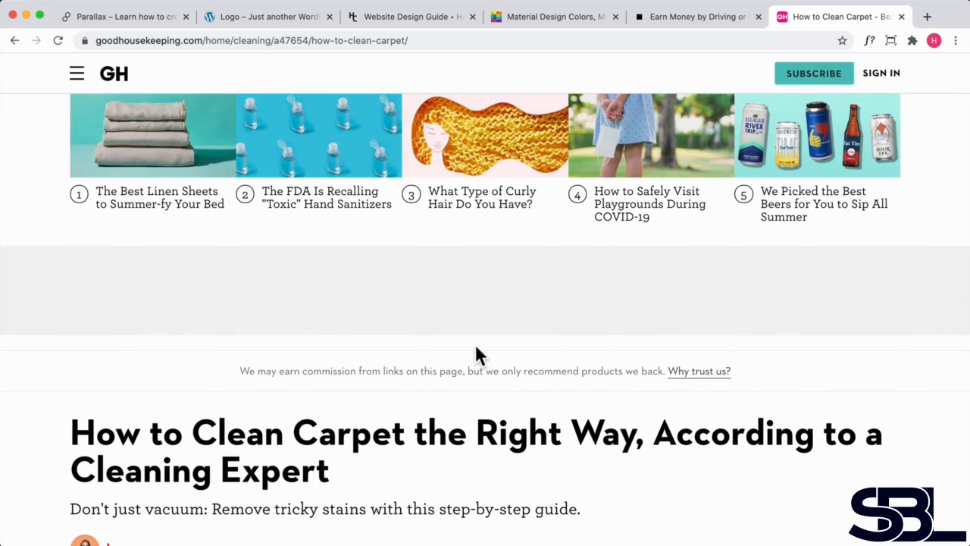
{"action": "scroll", "coordinate": [476, 354], "scroll_direction": "down", "scroll_amount": 3}
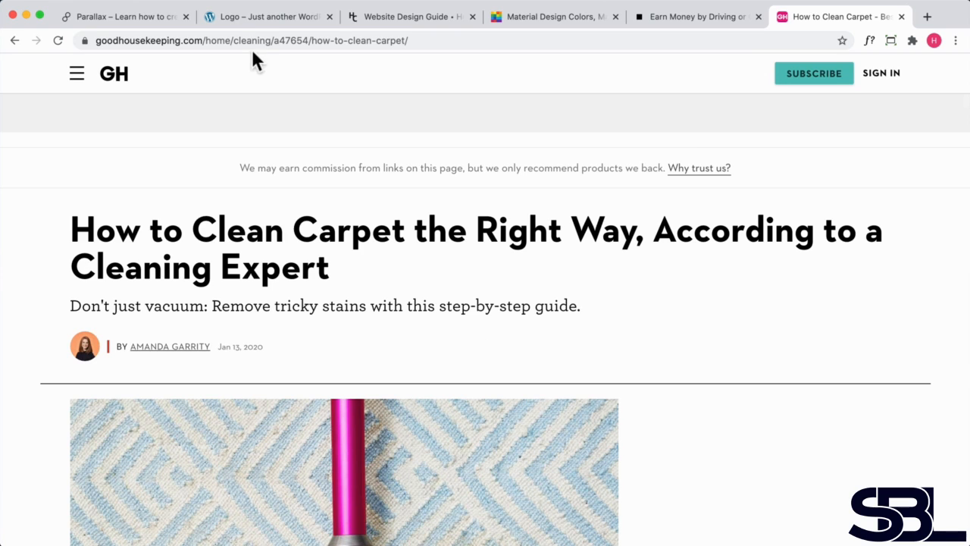
- Switch to the parallaxtutorial.com site tab and start a new blog post
{"action": "left_click", "coordinate": [224, 23]}
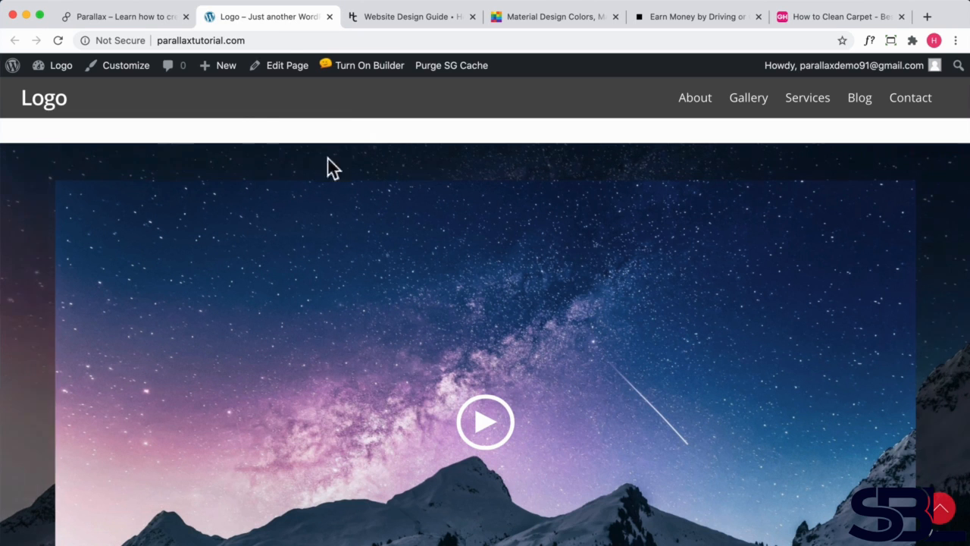
{"action": "scroll", "coordinate": [387, 151], "scroll_direction": "down", "scroll_amount": 10}
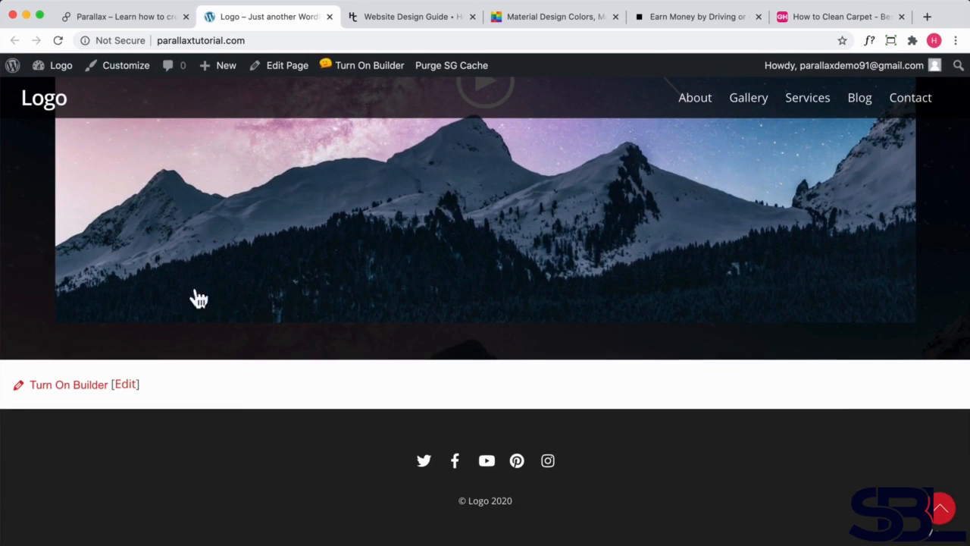
{"action": "scroll", "coordinate": [286, 157], "scroll_direction": "up", "scroll_amount": 10}
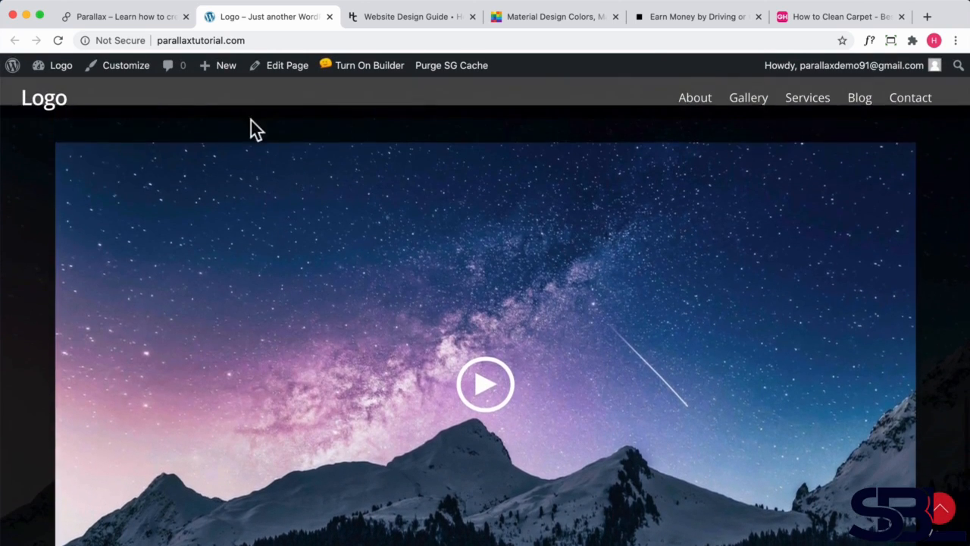
{"action": "mouse_move", "coordinate": [217, 75]}
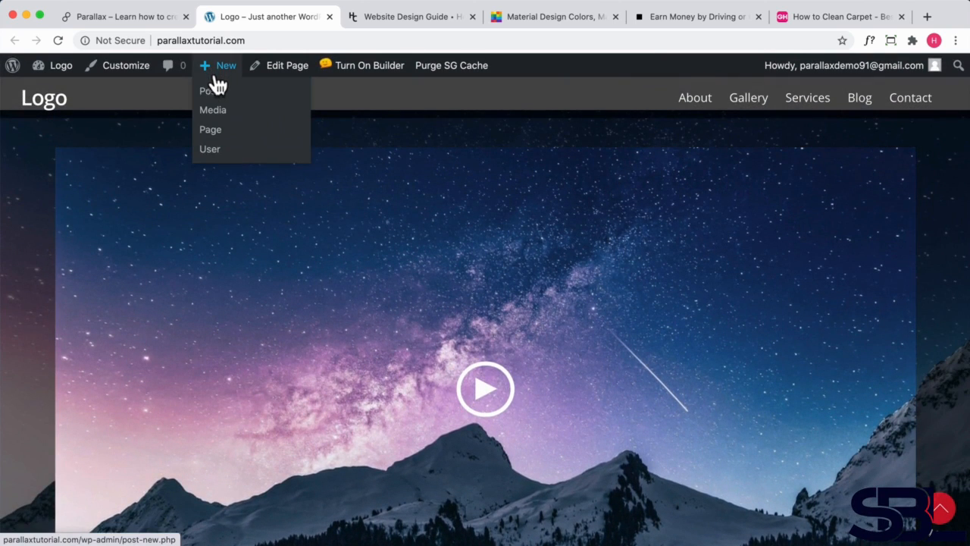
{"action": "left_click", "coordinate": [210, 100]}
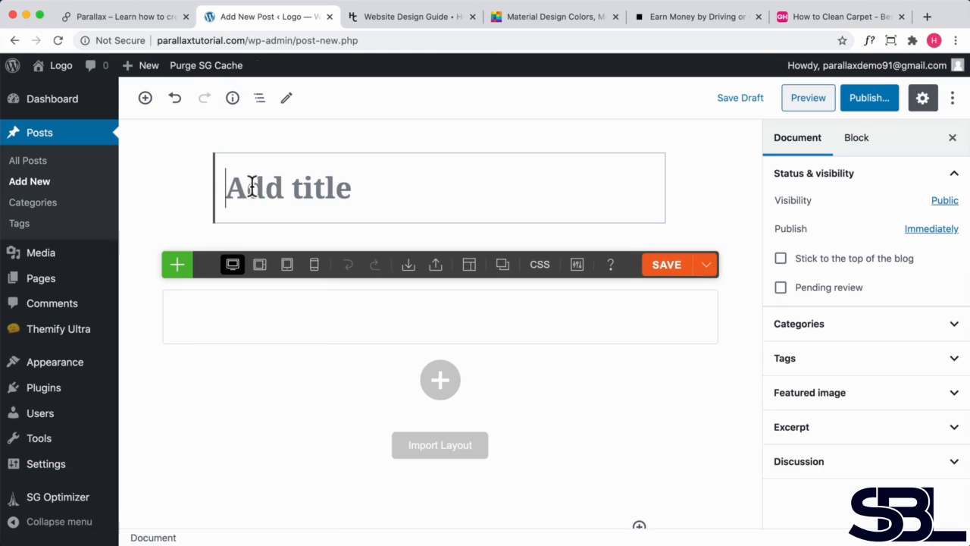
- Title the post "We are unique" and add a new category named Education to it
{"action": "type", "text": "We are u"}
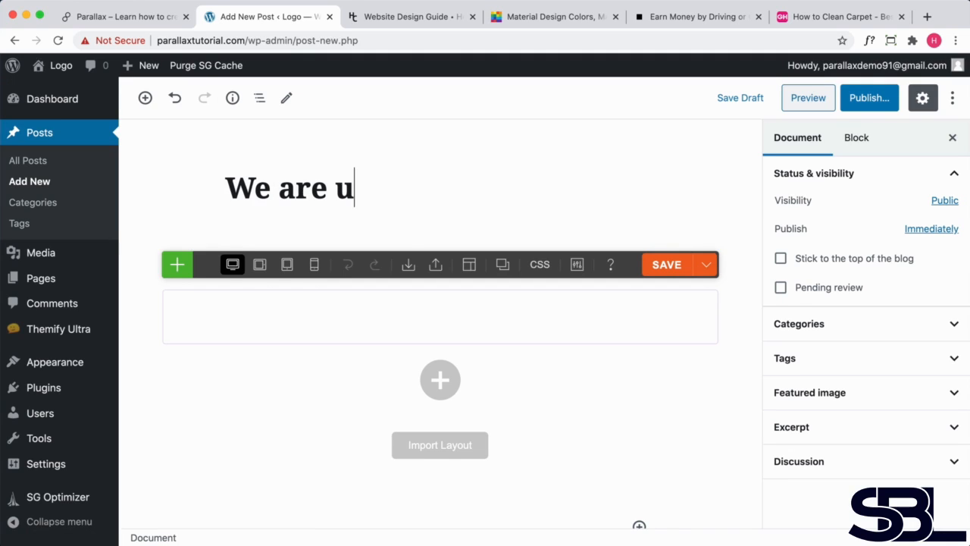
{"action": "type", "text": "nique"}
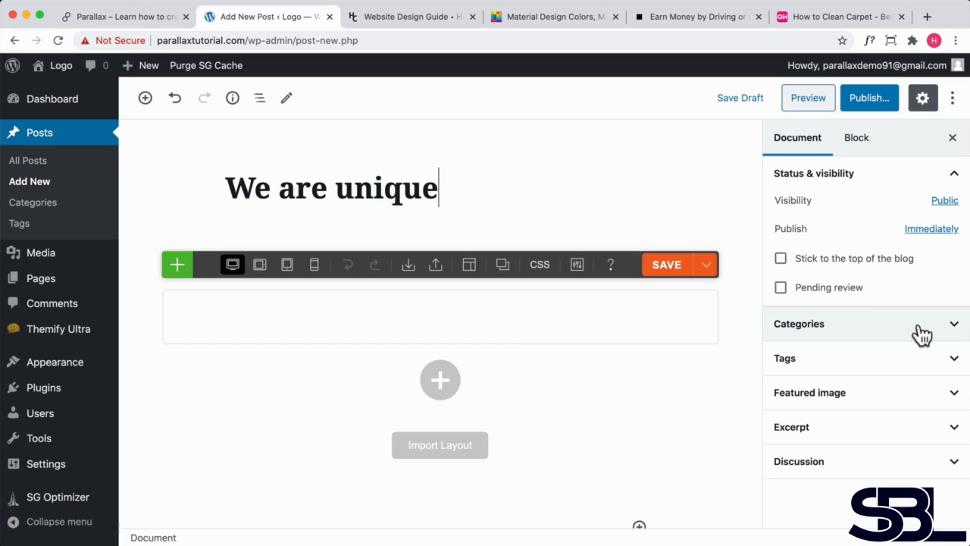
{"action": "left_click", "coordinate": [955, 326]}
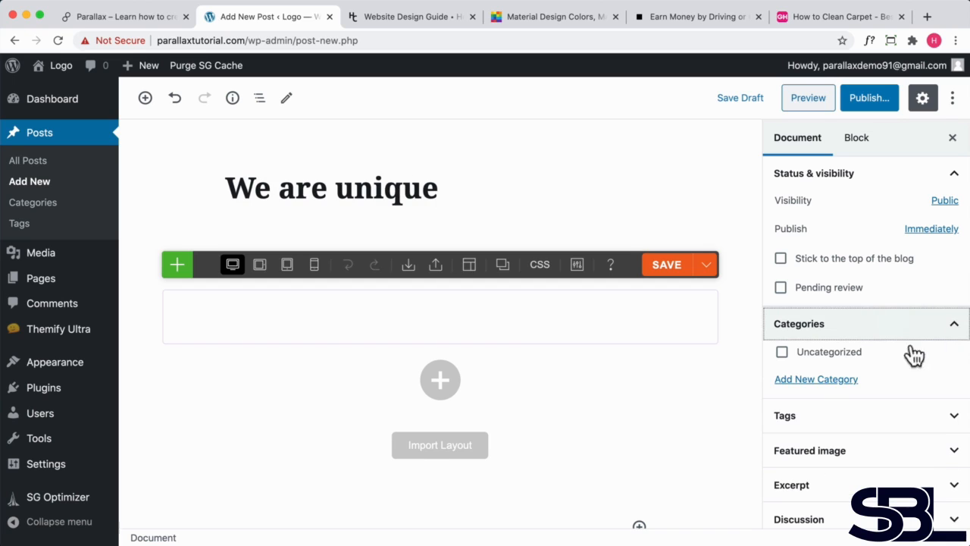
{"action": "left_click", "coordinate": [822, 381]}
{"action": "left_click", "coordinate": [809, 423]}
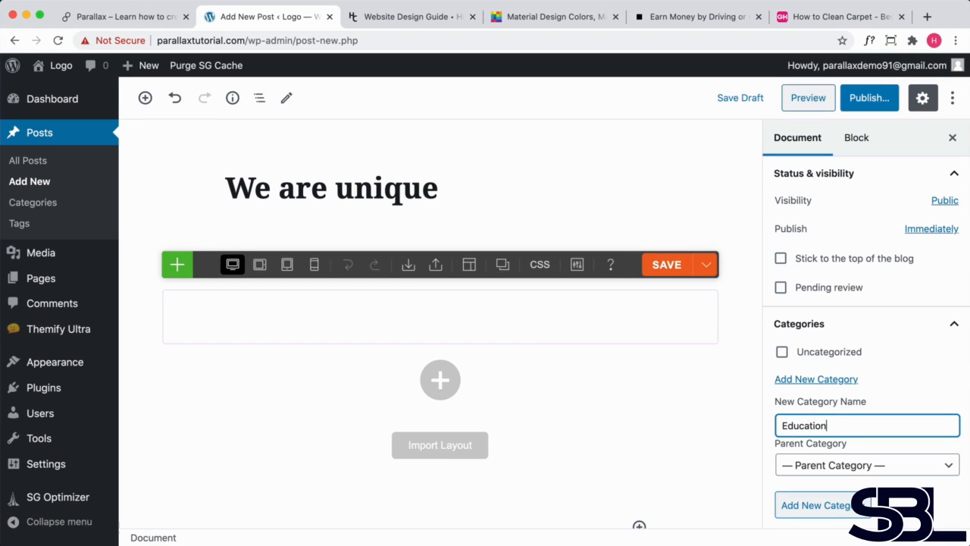
{"action": "left_click", "coordinate": [842, 504]}
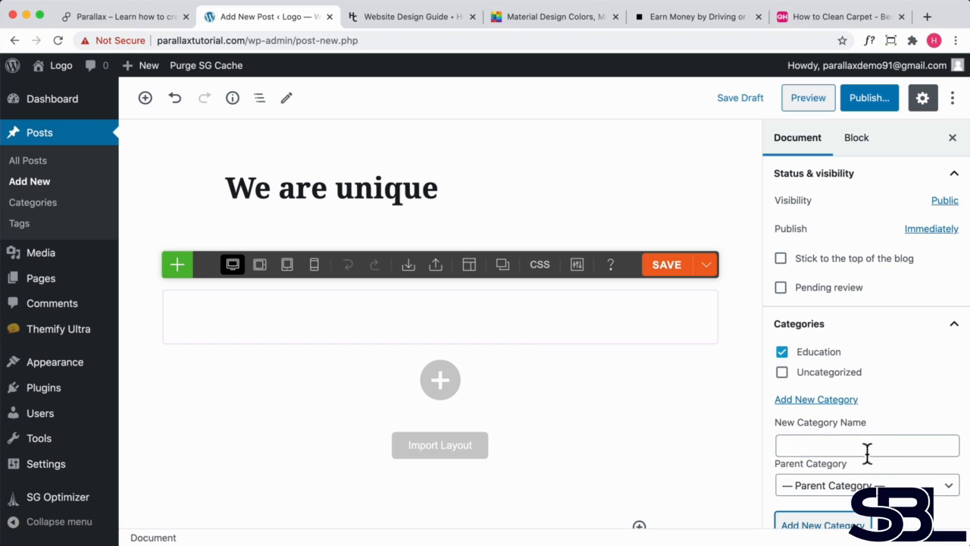
- Set the photo of two girls, Blog-Post-2.jpg, from the media library as the post's featured image
{"action": "scroll", "coordinate": [866, 453], "scroll_direction": "down", "scroll_amount": 1}
{"action": "scroll", "coordinate": [865, 432], "scroll_direction": "down", "scroll_amount": 3}
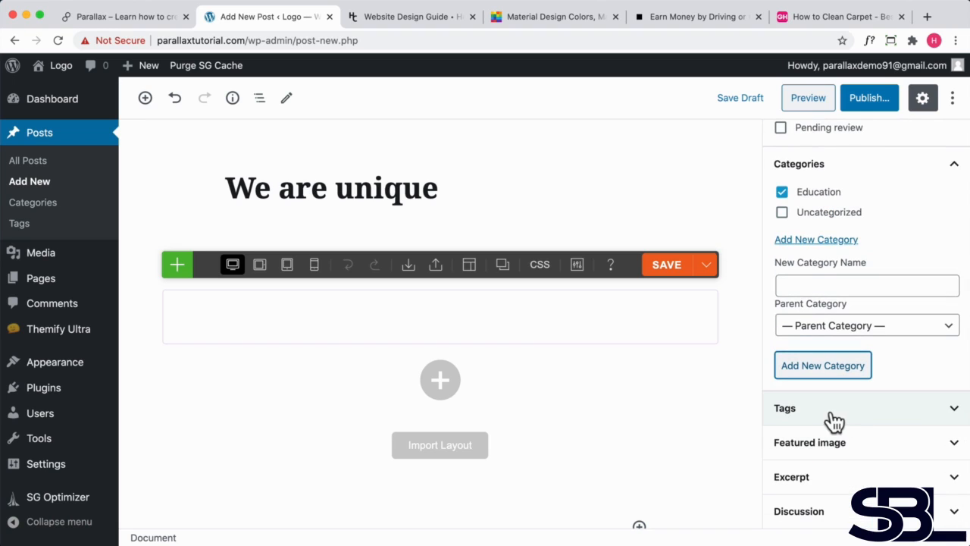
{"action": "left_click", "coordinate": [828, 450]}
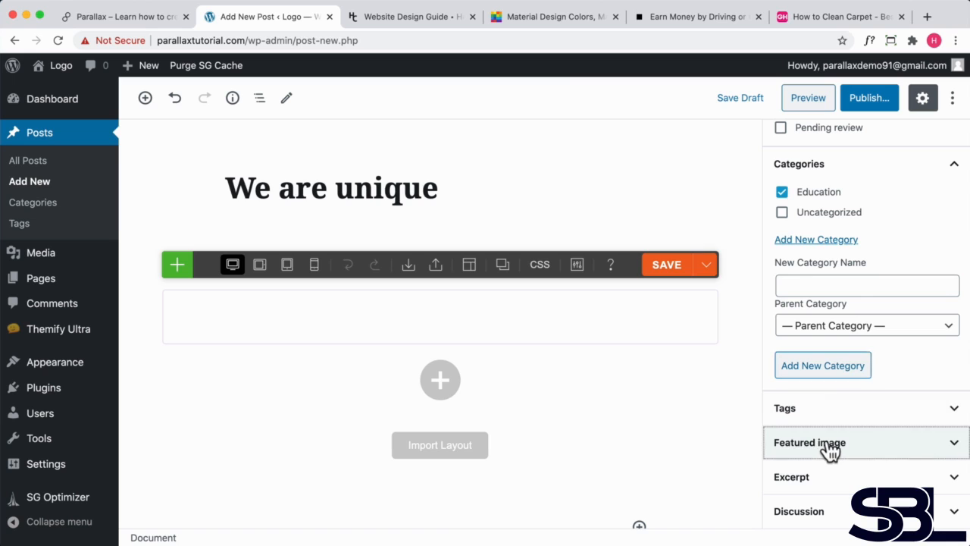
{"action": "left_click", "coordinate": [829, 417]}
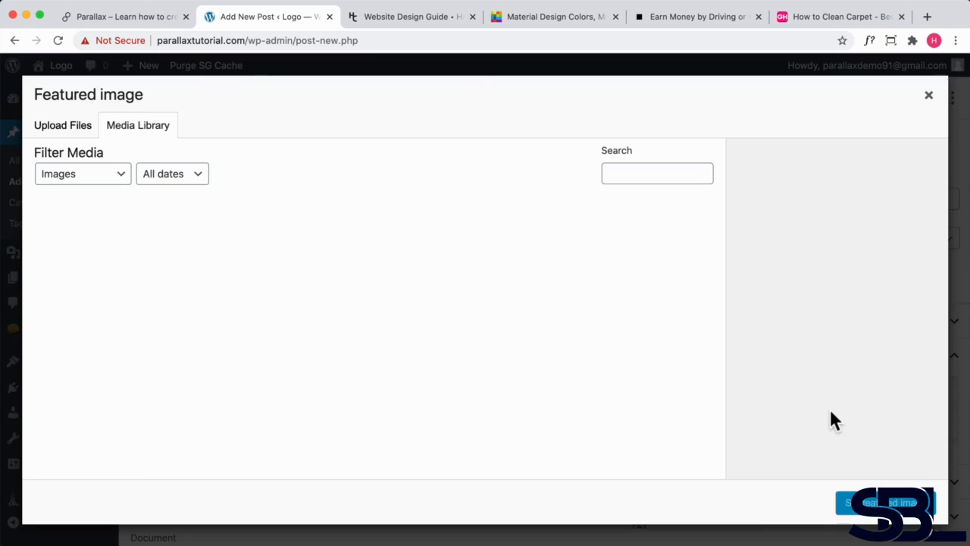
{"action": "scroll", "coordinate": [368, 351], "scroll_direction": "down", "scroll_amount": 2}
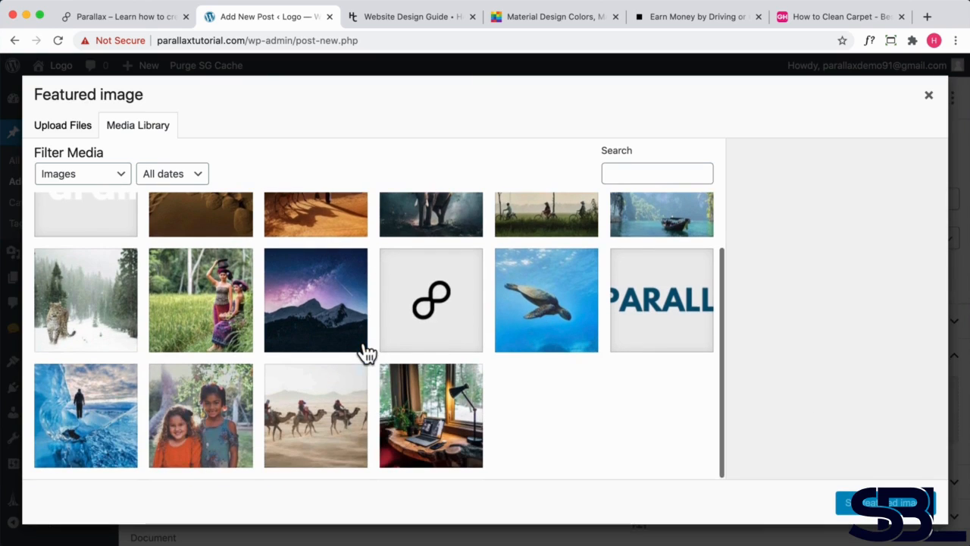
{"action": "left_click", "coordinate": [213, 421]}
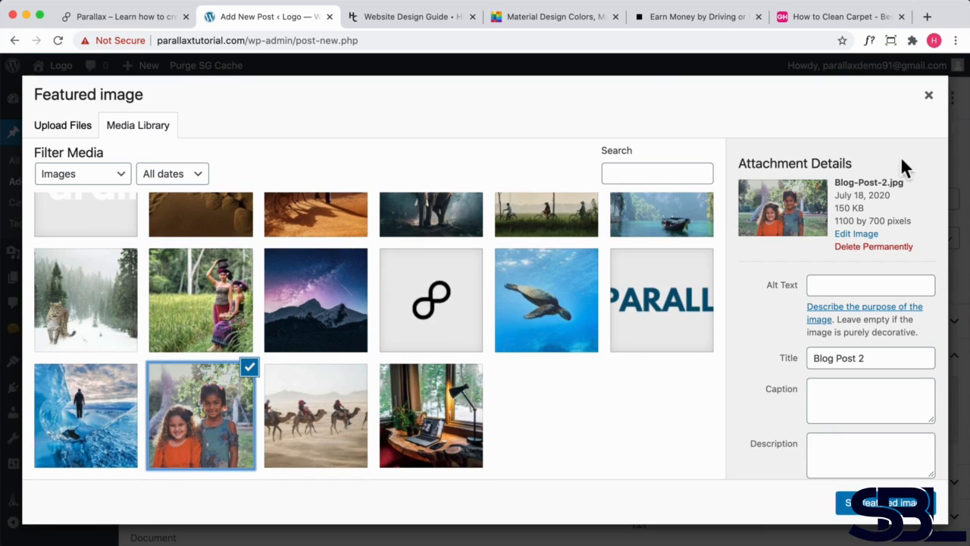
{"action": "left_click_drag", "start_coordinate": [836, 220], "coordinate": [883, 220]}
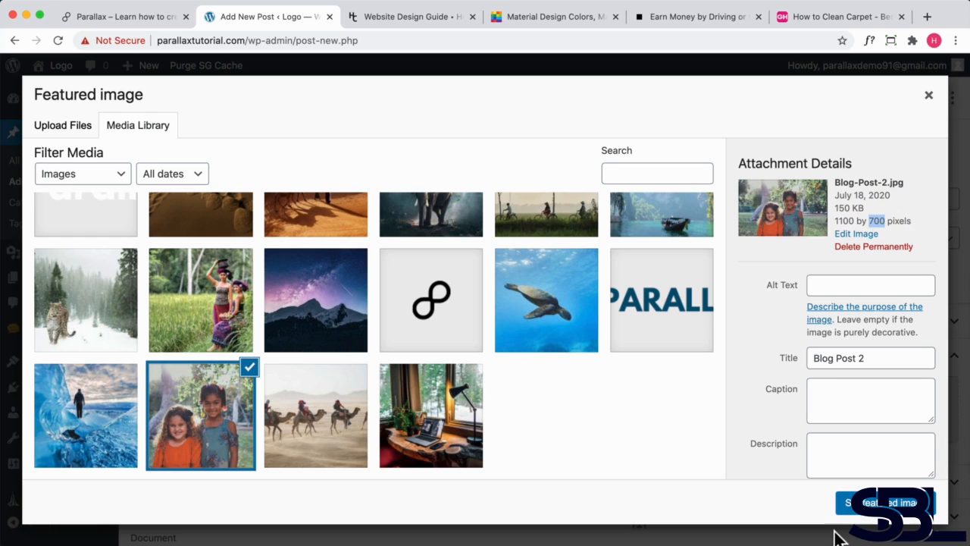
{"action": "left_click", "coordinate": [873, 512]}
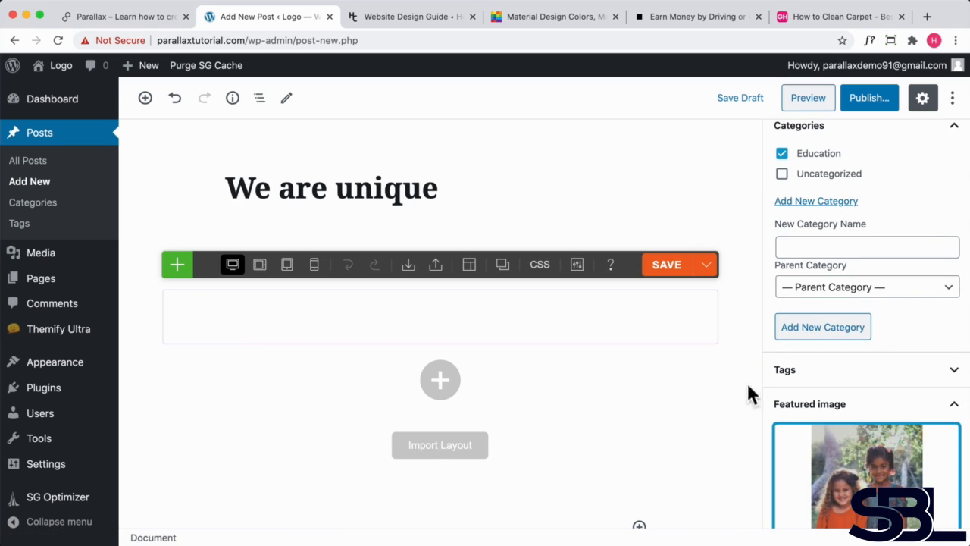
- Publish the post
{"action": "scroll", "coordinate": [773, 394], "scroll_direction": "down", "scroll_amount": 1}
{"action": "scroll", "coordinate": [773, 401], "scroll_direction": "down", "scroll_amount": 3}
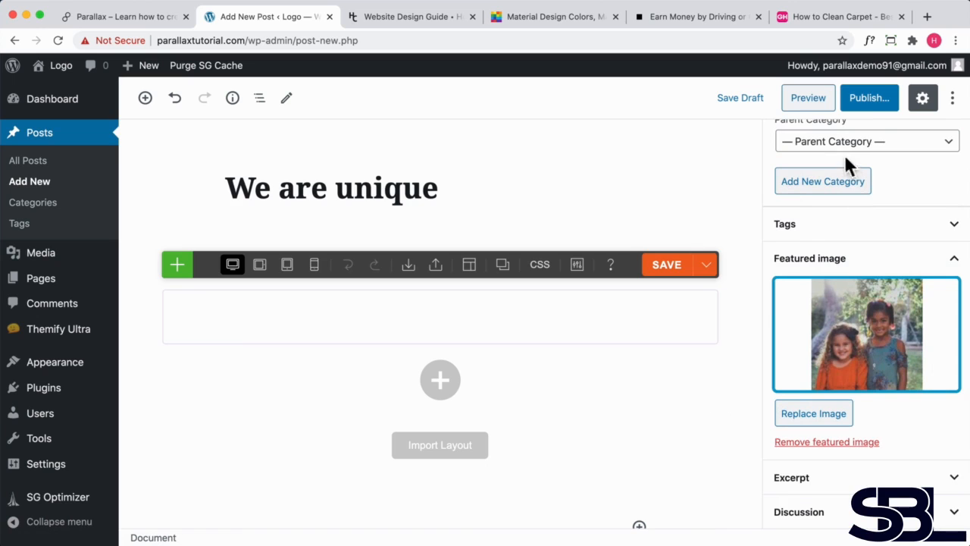
{"action": "left_click", "coordinate": [867, 102]}
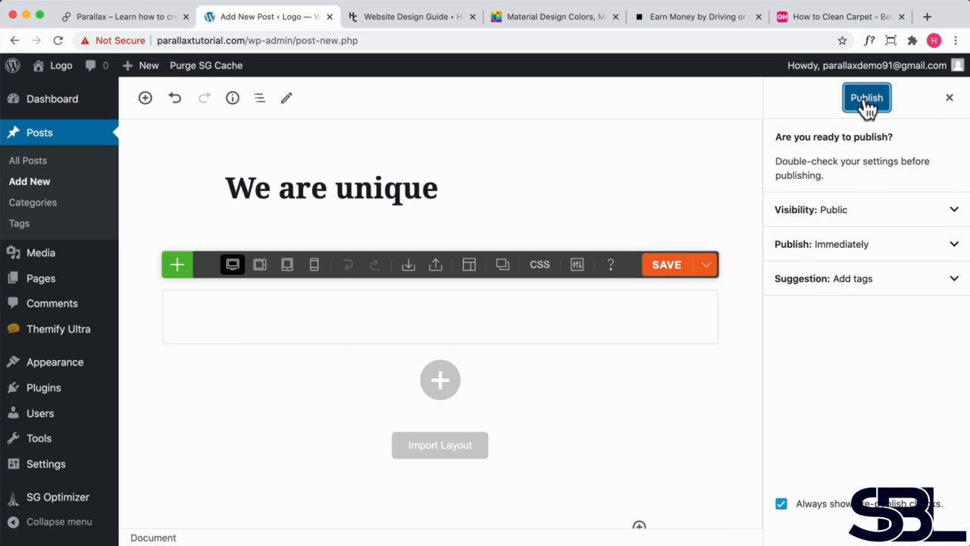
{"action": "left_click", "coordinate": [865, 100]}
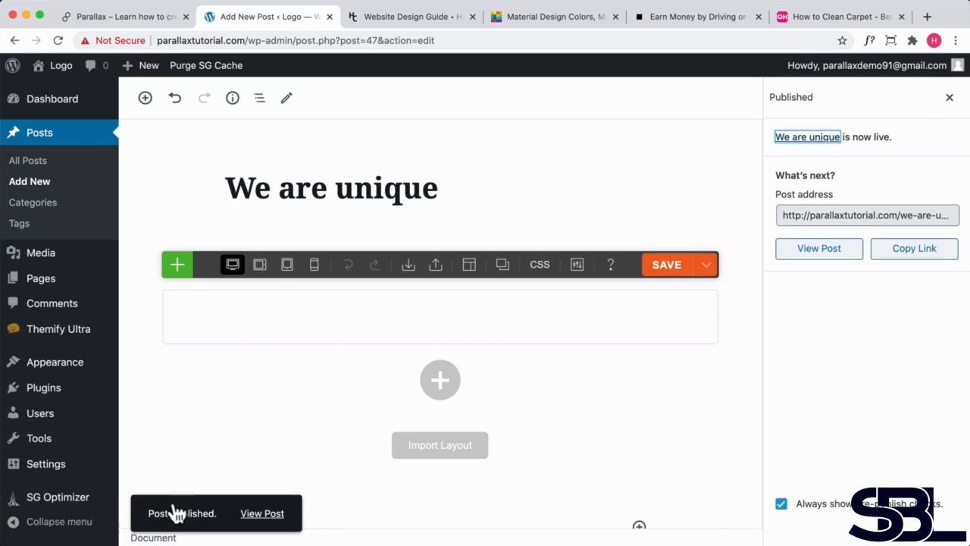
- Open the published post through its permalink and scroll through it
{"action": "left_click", "coordinate": [321, 187]}
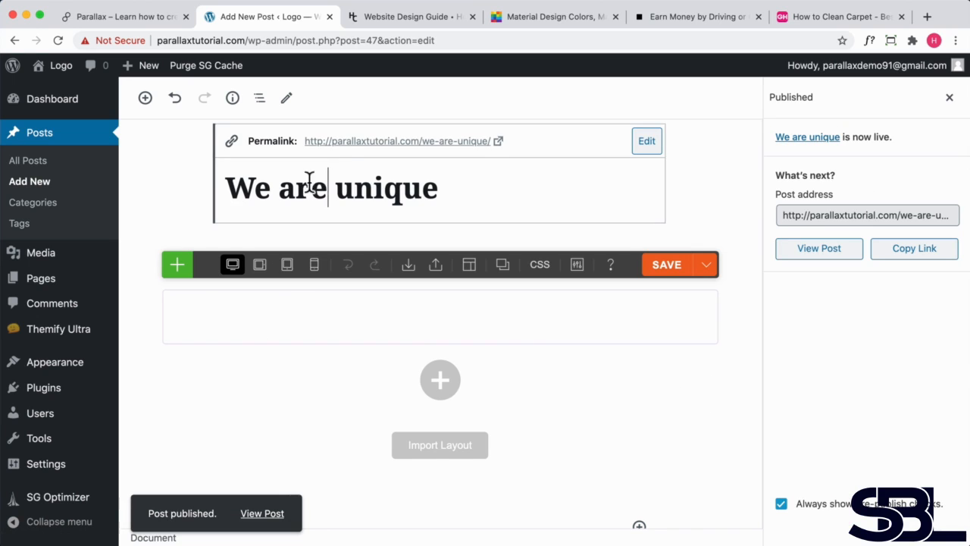
{"action": "left_click", "coordinate": [339, 143]}
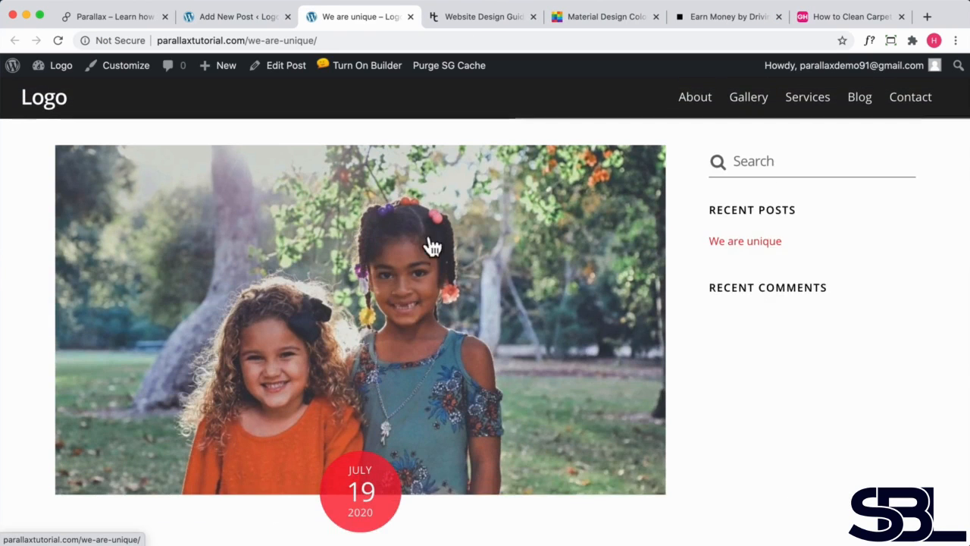
{"action": "scroll", "coordinate": [444, 321], "scroll_direction": "down", "scroll_amount": 5}
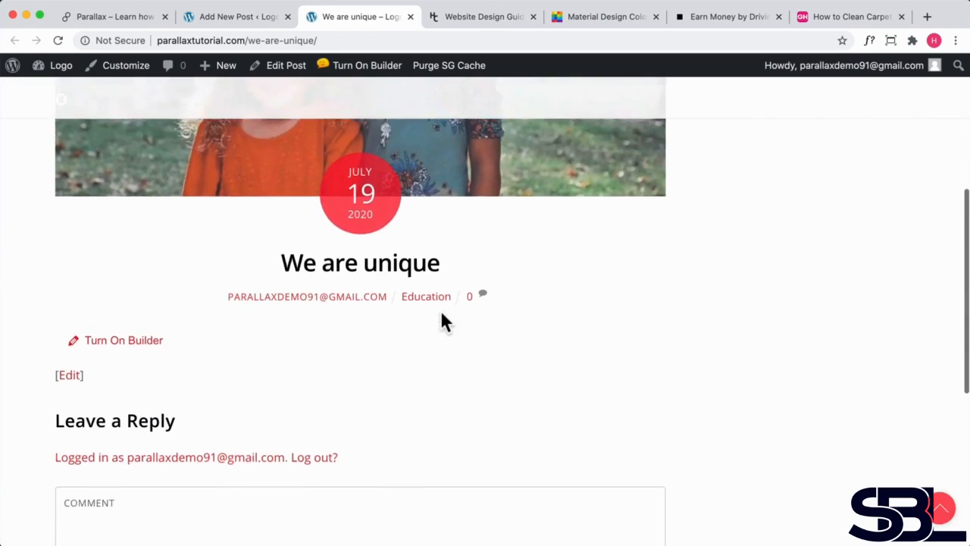
{"action": "scroll", "coordinate": [442, 314], "scroll_direction": "up", "scroll_amount": 5}
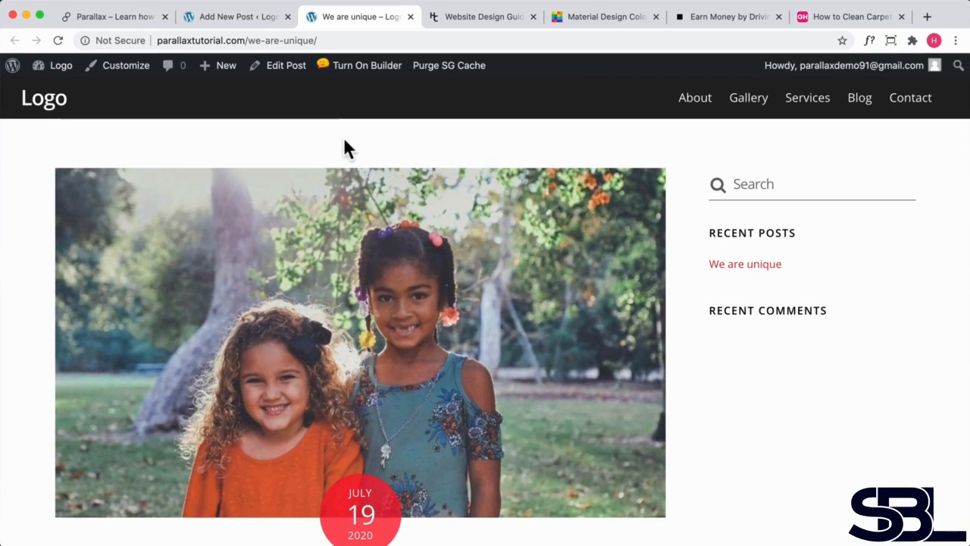
- Turn on the page builder for the published post
{"action": "scroll", "coordinate": [343, 148], "scroll_direction": "down", "scroll_amount": 5}
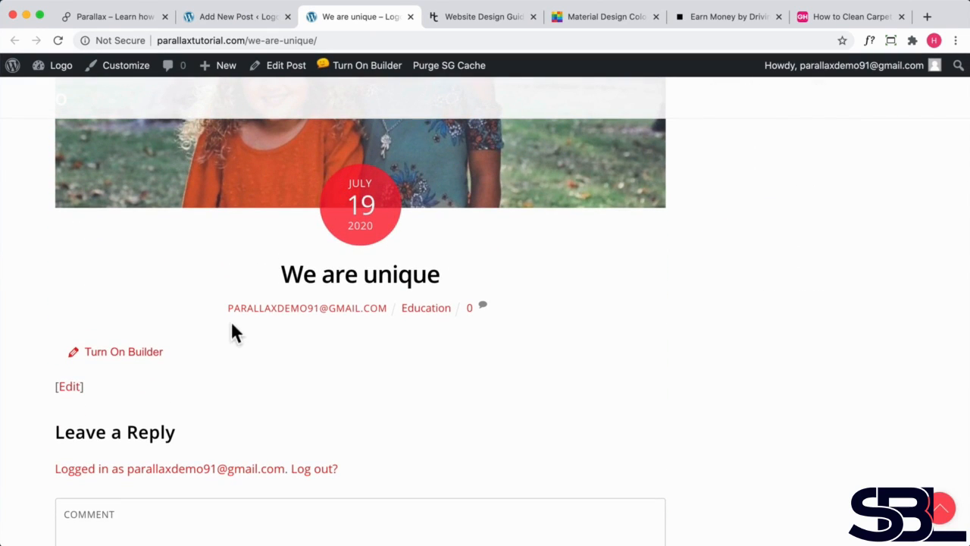
{"action": "left_click", "coordinate": [115, 352]}
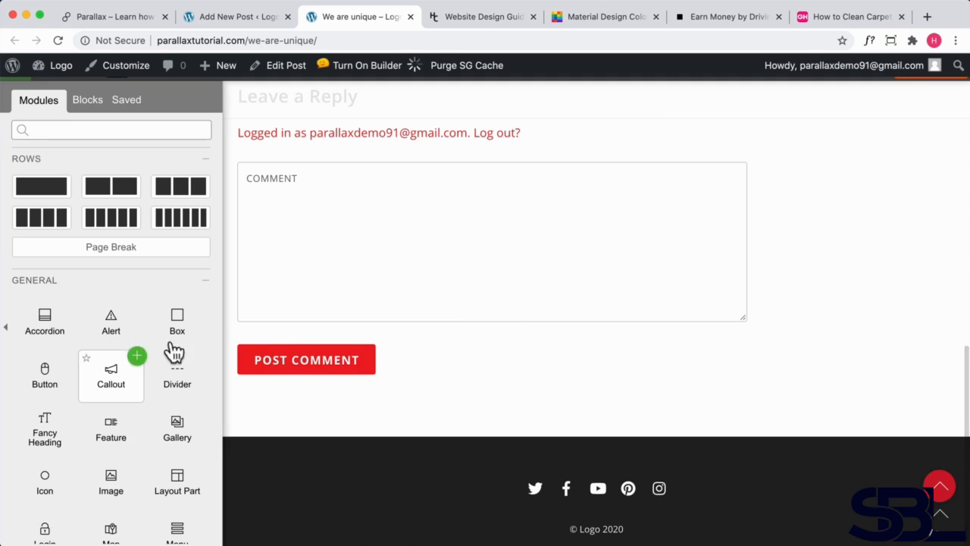
{"action": "scroll", "coordinate": [98, 341], "scroll_direction": "down", "scroll_amount": 3}
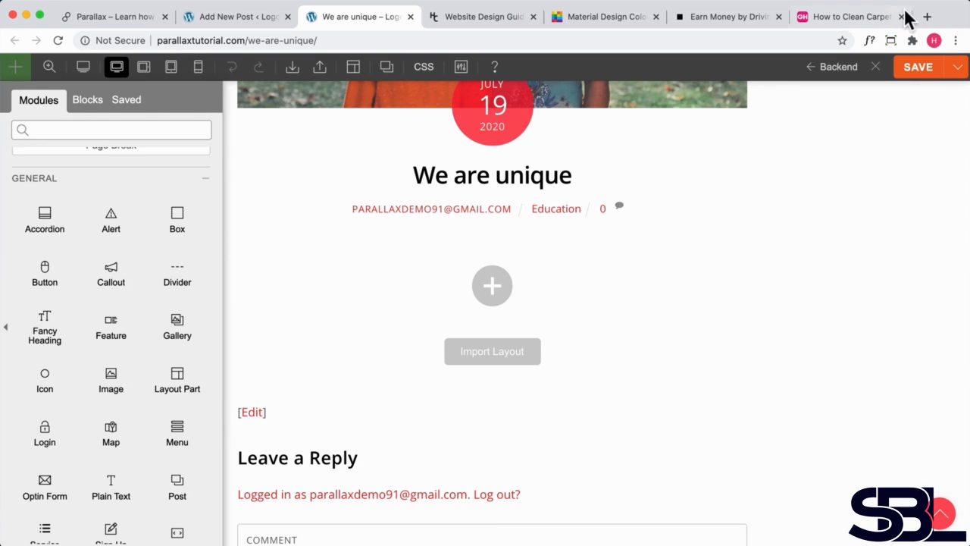
- Open a new browser tab, search Google for lorem ipsum and open the lipsum.com generator
{"action": "left_click", "coordinate": [926, 17]}
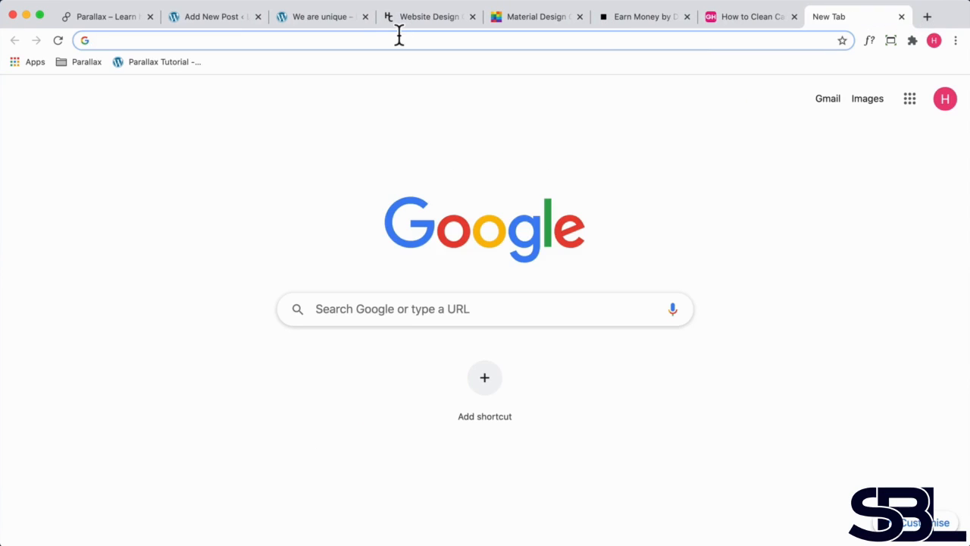
{"action": "type", "text": "lorem ipsun"}
{"action": "key", "text": "Return"}
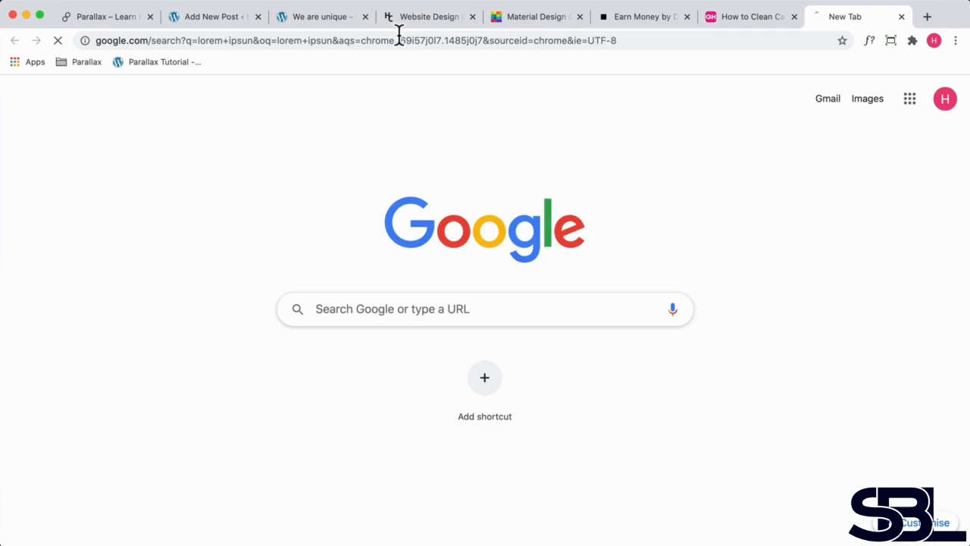
{"action": "left_click", "coordinate": [276, 263]}
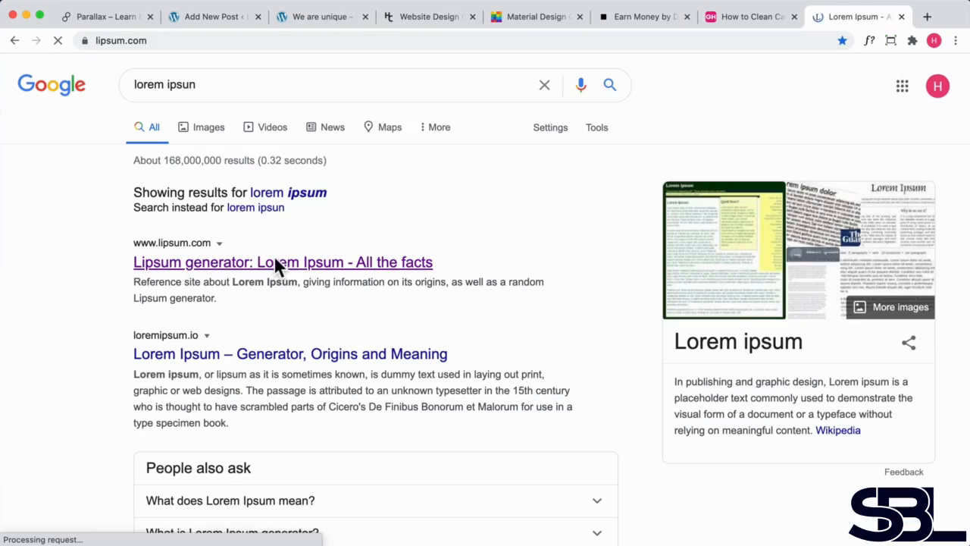
- Generate Lorem Ipsum text and select its first paragraph to copy
{"action": "scroll", "coordinate": [606, 250], "scroll_direction": "down", "scroll_amount": 10}
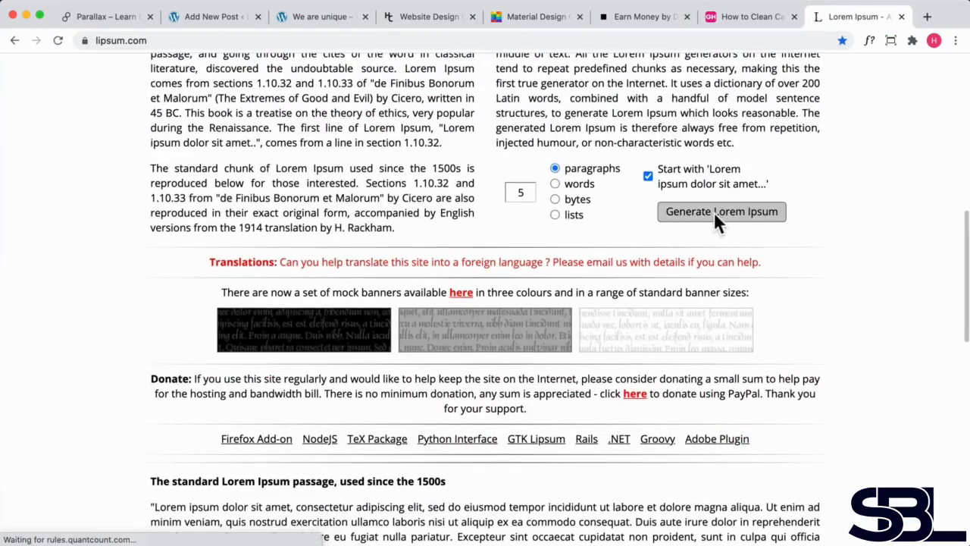
{"action": "left_click", "coordinate": [716, 214]}
{"action": "scroll", "coordinate": [398, 299], "scroll_direction": "down", "scroll_amount": 3}
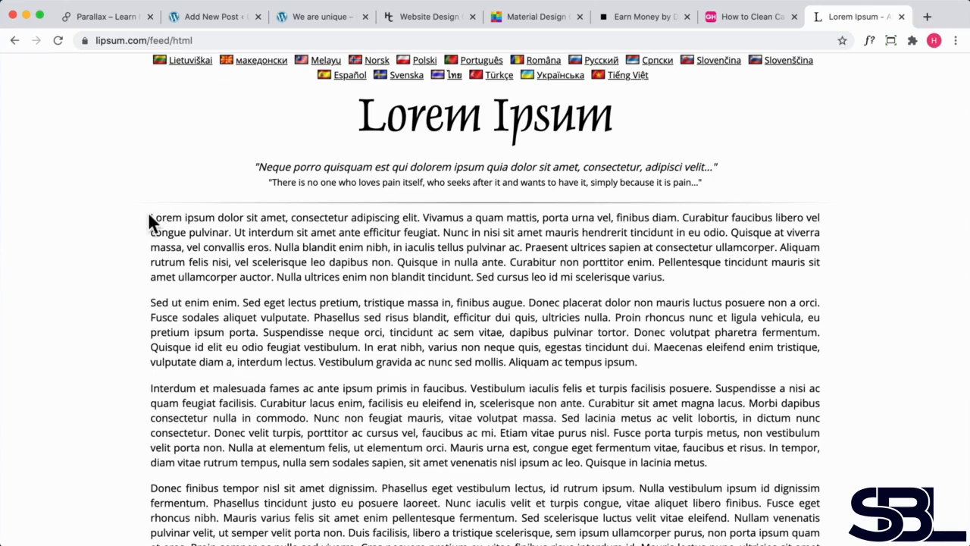
{"action": "left_click_drag", "start_coordinate": [152, 219], "coordinate": [728, 280]}
{"action": "key", "text": "super+c"}
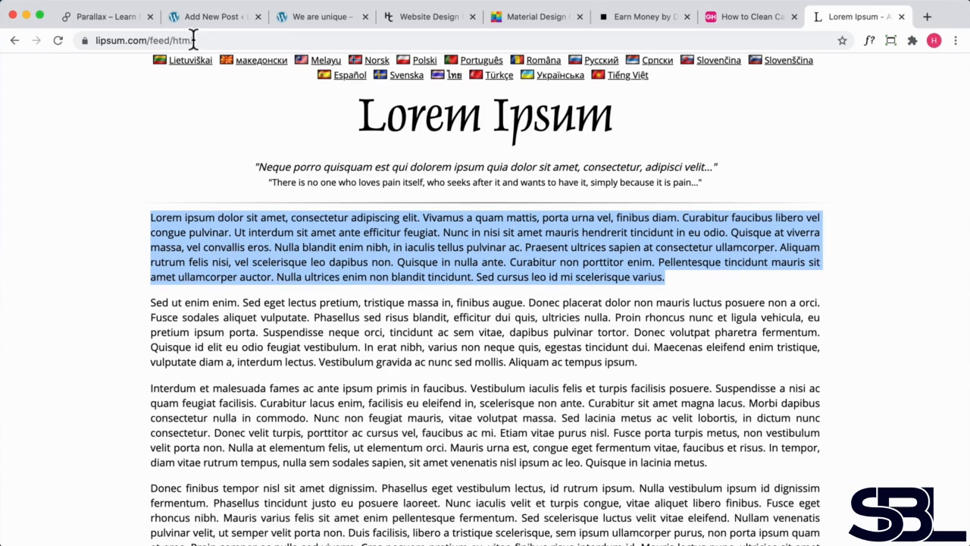
- Add a Text module below the post title and paste the lorem ipsum paragraph into it
{"action": "left_click", "coordinate": [292, 17]}
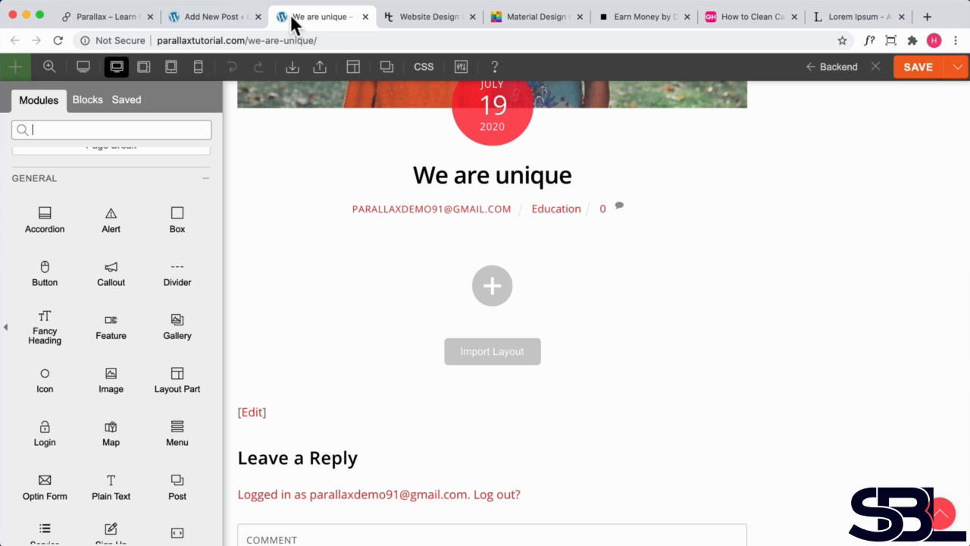
{"action": "scroll", "coordinate": [114, 300], "scroll_direction": "down", "scroll_amount": 4}
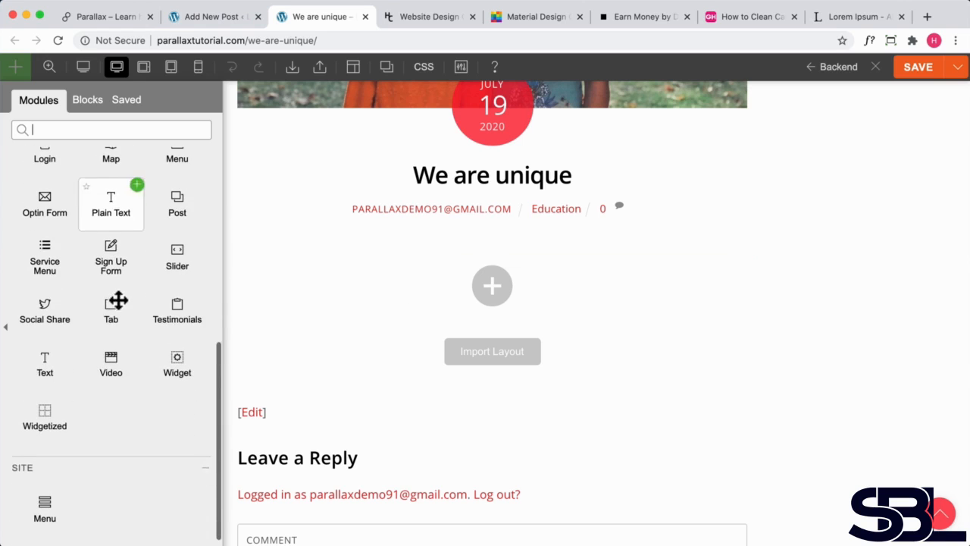
{"action": "left_click_drag", "start_coordinate": [43, 359], "coordinate": [461, 251]}
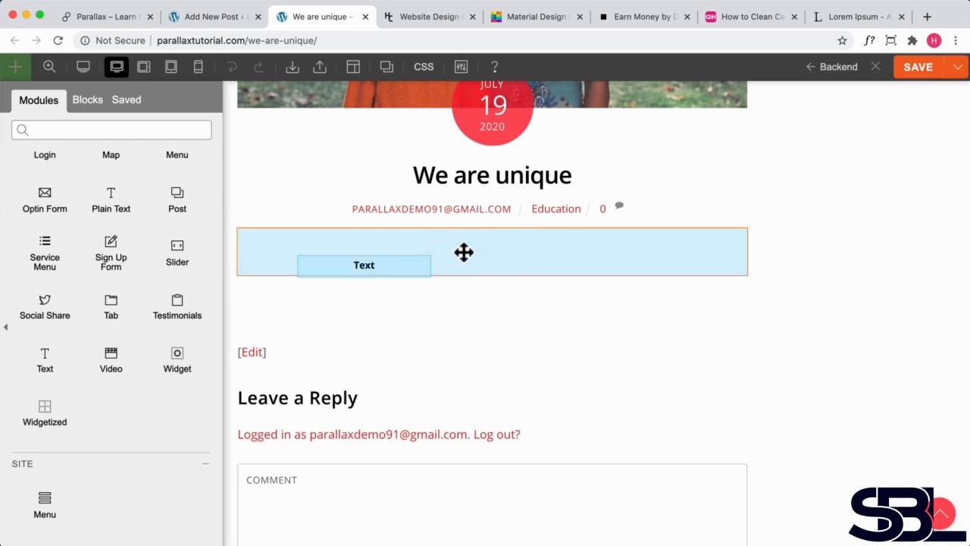
{"action": "key", "text": "super+v"}
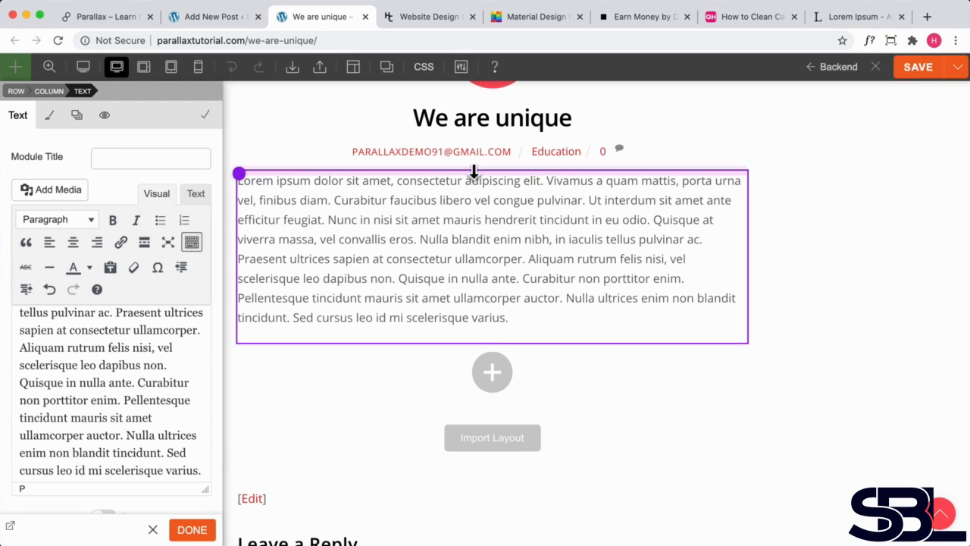
{"action": "left_click_drag", "start_coordinate": [471, 174], "coordinate": [468, 190]}
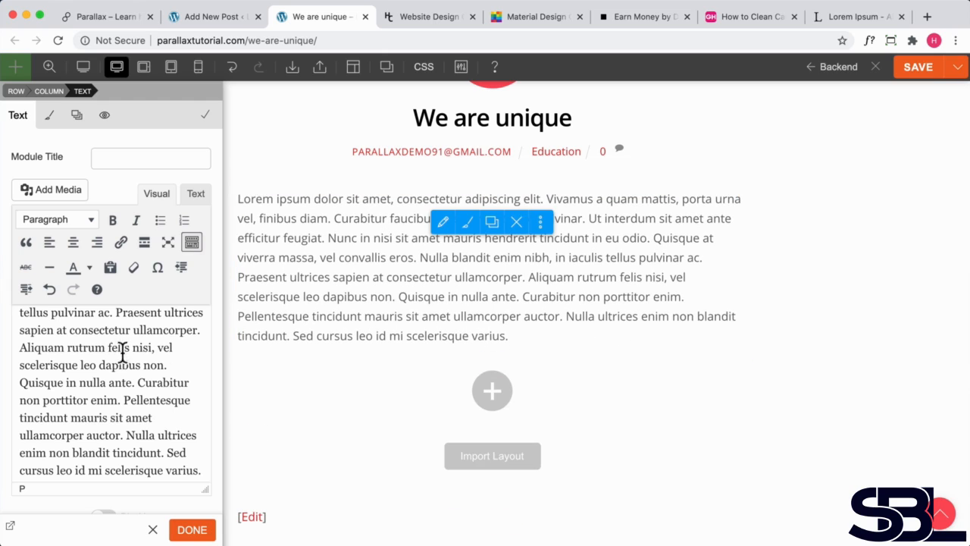
{"action": "scroll", "coordinate": [102, 385], "scroll_direction": "down", "scroll_amount": 1}
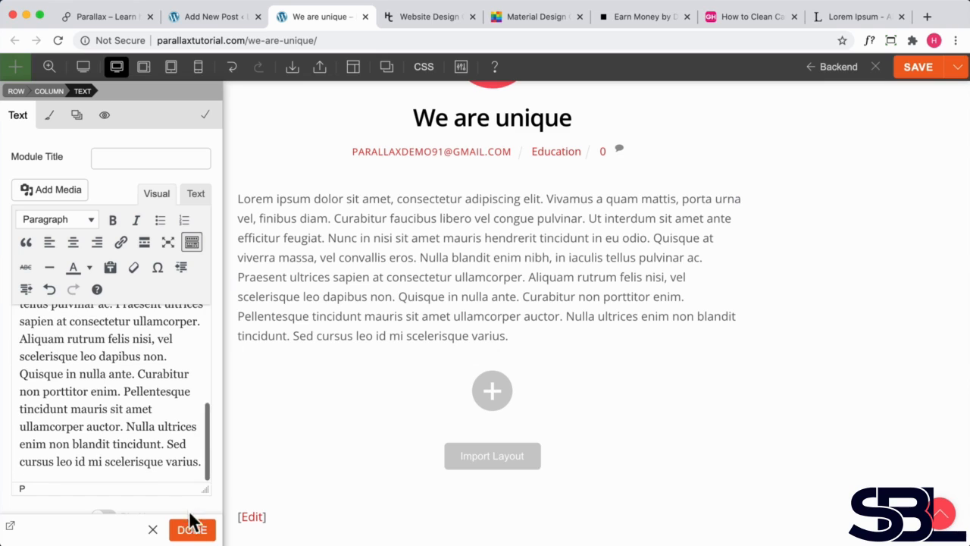
{"action": "left_click", "coordinate": [191, 529]}
- Add an Image module below the text and insert the desert camel photo from the media library
{"action": "scroll", "coordinate": [78, 364], "scroll_direction": "up", "scroll_amount": 4}
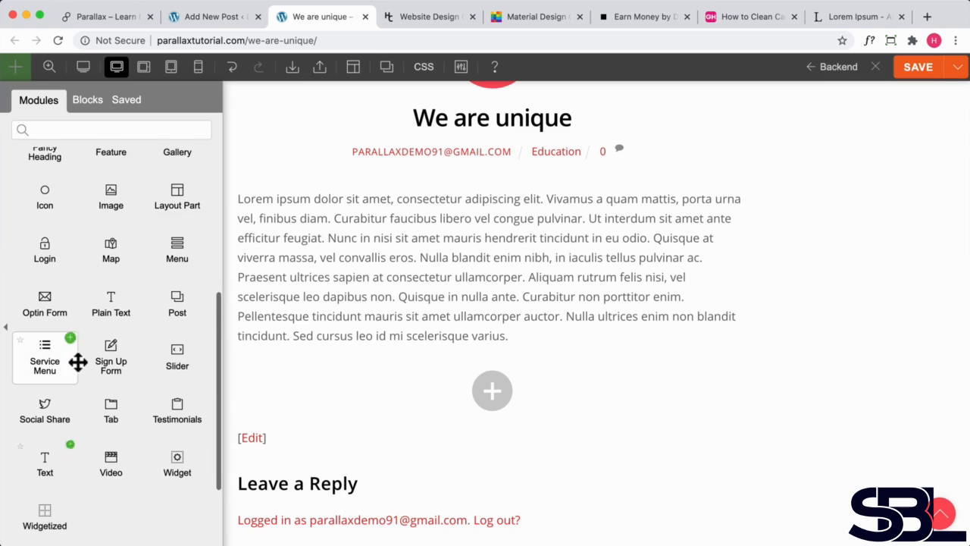
{"action": "left_click_drag", "start_coordinate": [105, 265], "coordinate": [322, 348]}
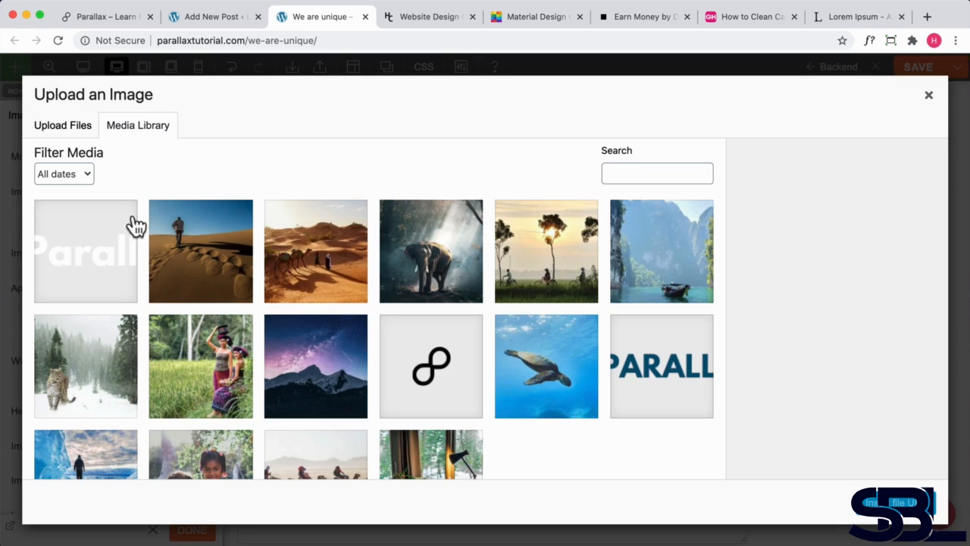
{"action": "scroll", "coordinate": [317, 363], "scroll_direction": "down", "scroll_amount": 1}
{"action": "scroll", "coordinate": [314, 368], "scroll_direction": "up", "scroll_amount": 1}
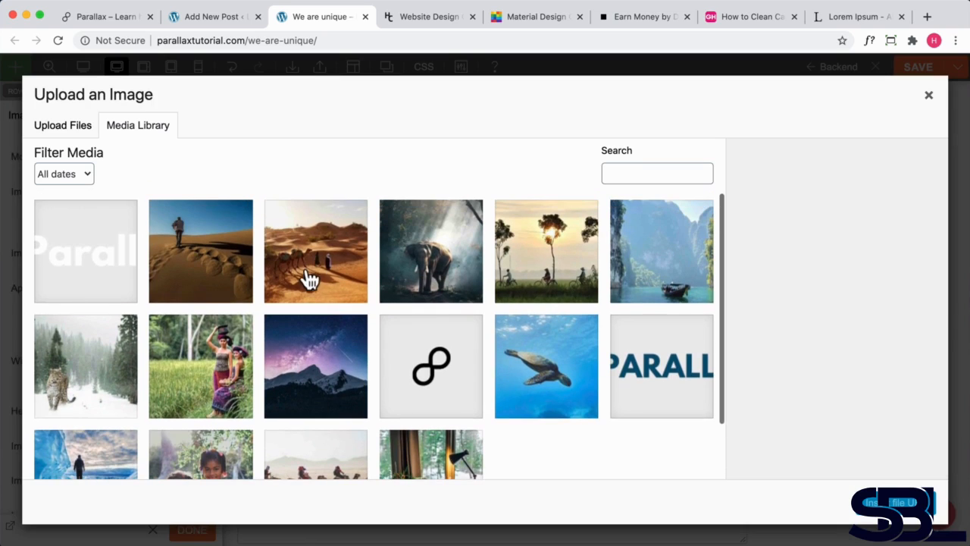
{"action": "left_click", "coordinate": [309, 277]}
{"action": "left_click", "coordinate": [914, 506]}
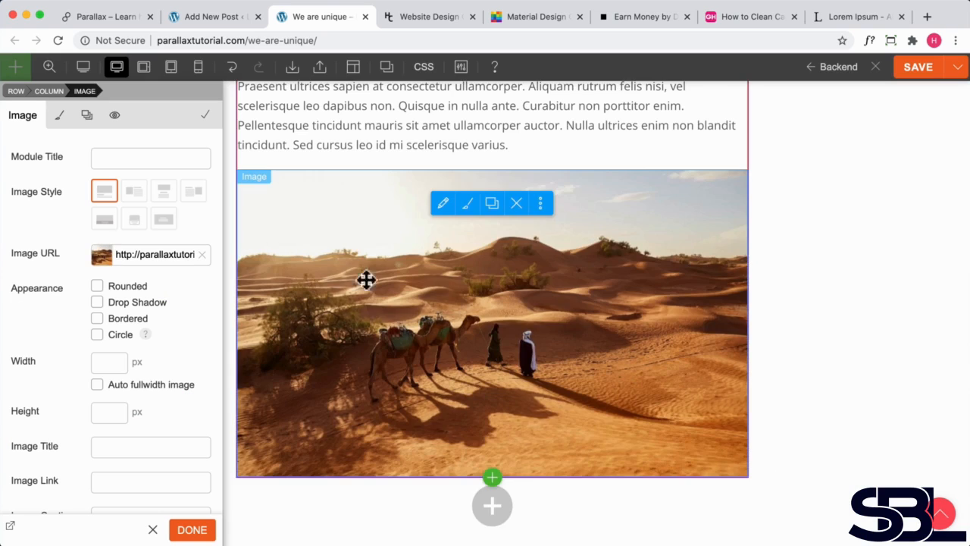
{"action": "scroll", "coordinate": [368, 268], "scroll_direction": "up", "scroll_amount": 4}
{"action": "scroll", "coordinate": [448, 331], "scroll_direction": "down", "scroll_amount": 10}
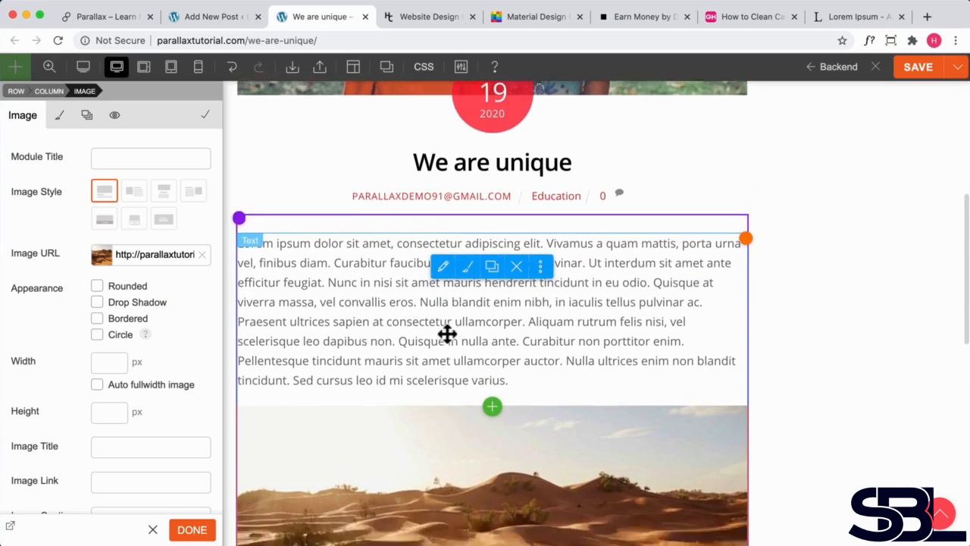
{"action": "left_click", "coordinate": [190, 529]}
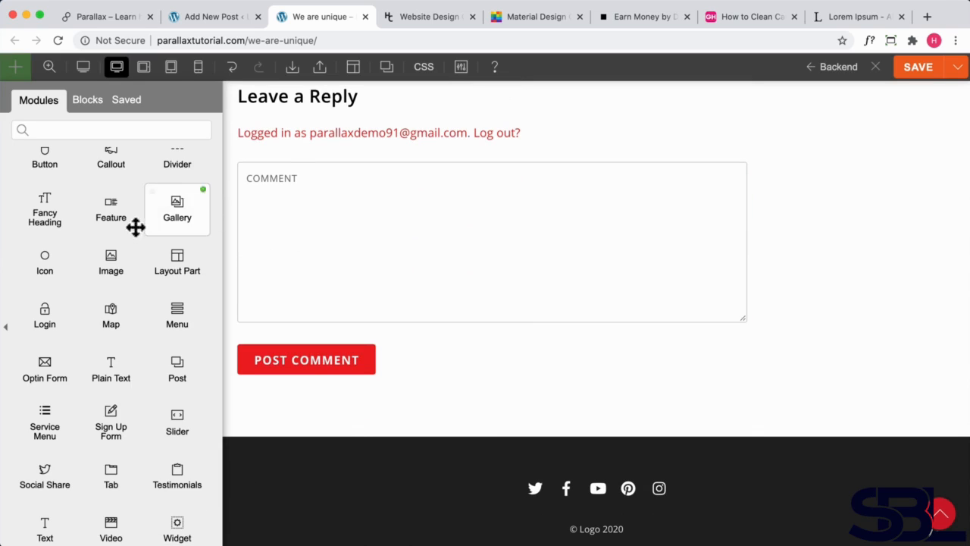
- Add a Box module below the image
{"action": "scroll", "coordinate": [93, 335], "scroll_direction": "down", "scroll_amount": 1}
{"action": "scroll", "coordinate": [95, 337], "scroll_direction": "up", "scroll_amount": 4}
{"action": "scroll", "coordinate": [99, 330], "scroll_direction": "up", "scroll_amount": 2}
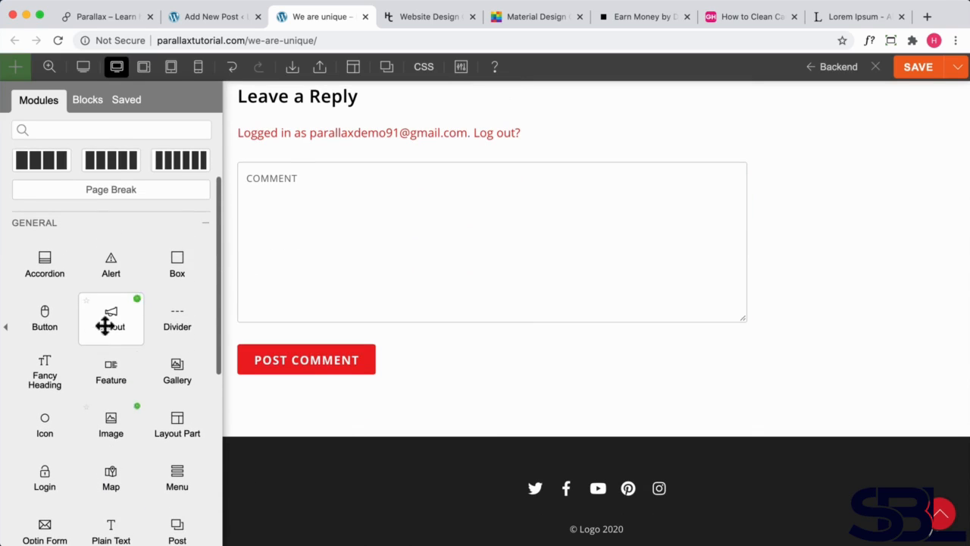
{"action": "left_click_drag", "start_coordinate": [169, 270], "coordinate": [325, 201]}
{"action": "scroll", "coordinate": [325, 203], "scroll_direction": "up", "scroll_amount": 2}
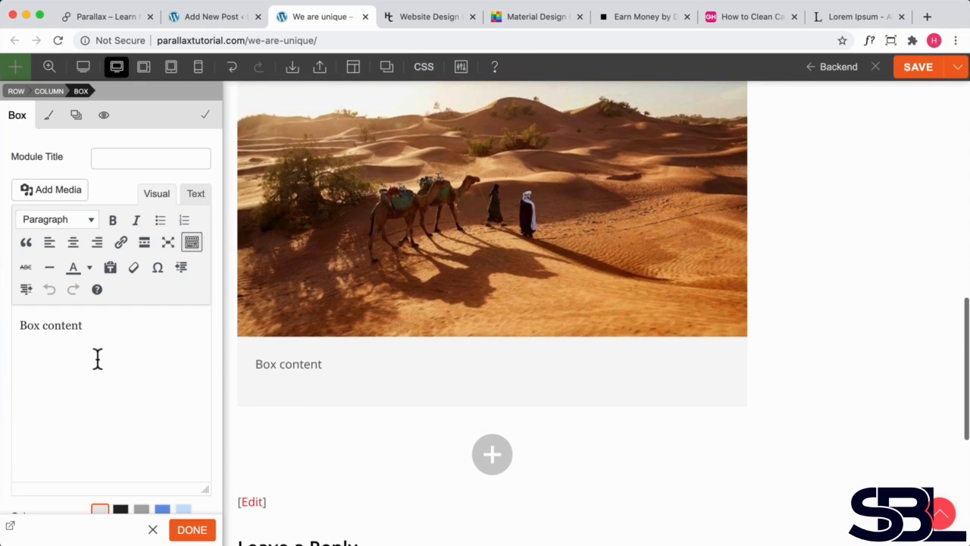
- Read the carpet-cleaning article in the other tab for reference
{"action": "left_click", "coordinate": [739, 18]}
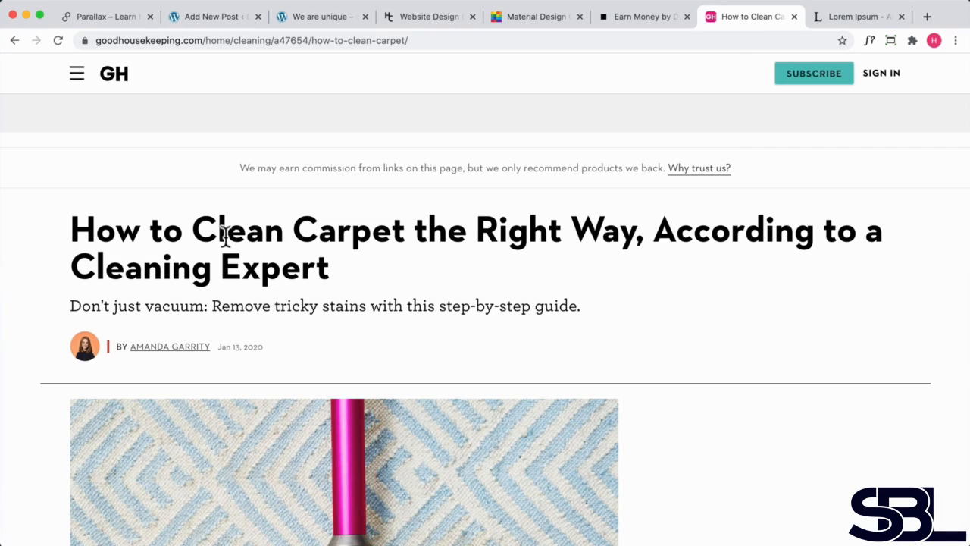
{"action": "scroll", "coordinate": [352, 256], "scroll_direction": "down", "scroll_amount": 20}
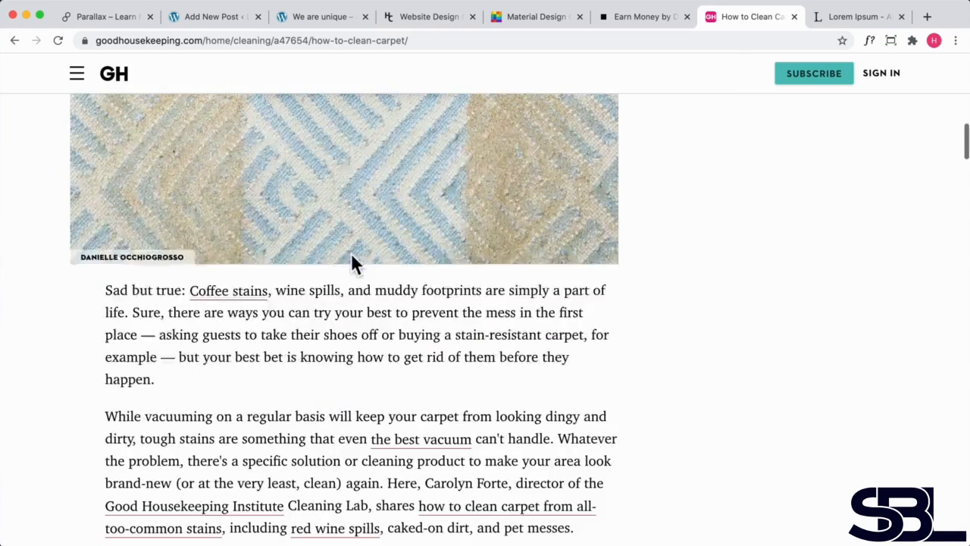
{"action": "scroll", "coordinate": [340, 257], "scroll_direction": "up", "scroll_amount": 5}
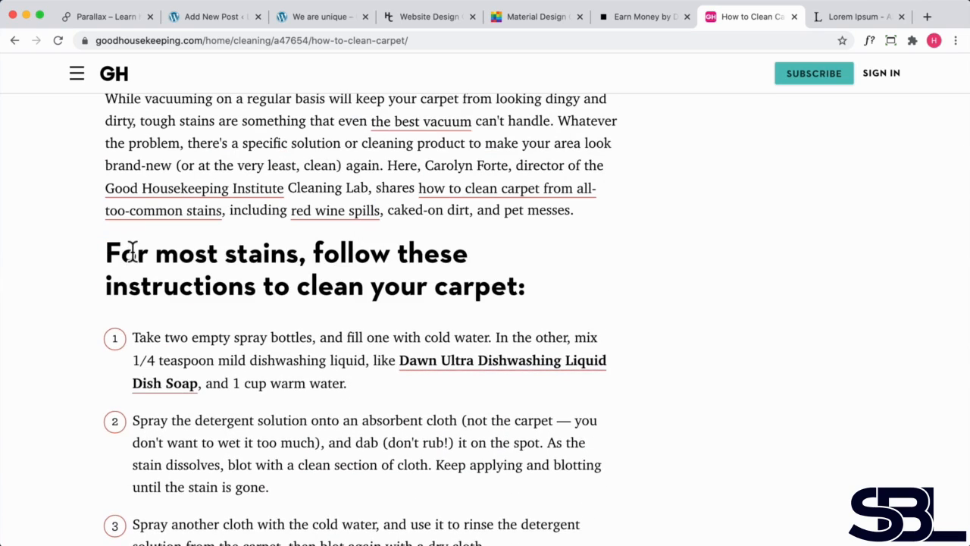
{"action": "left_click", "coordinate": [280, 17]}
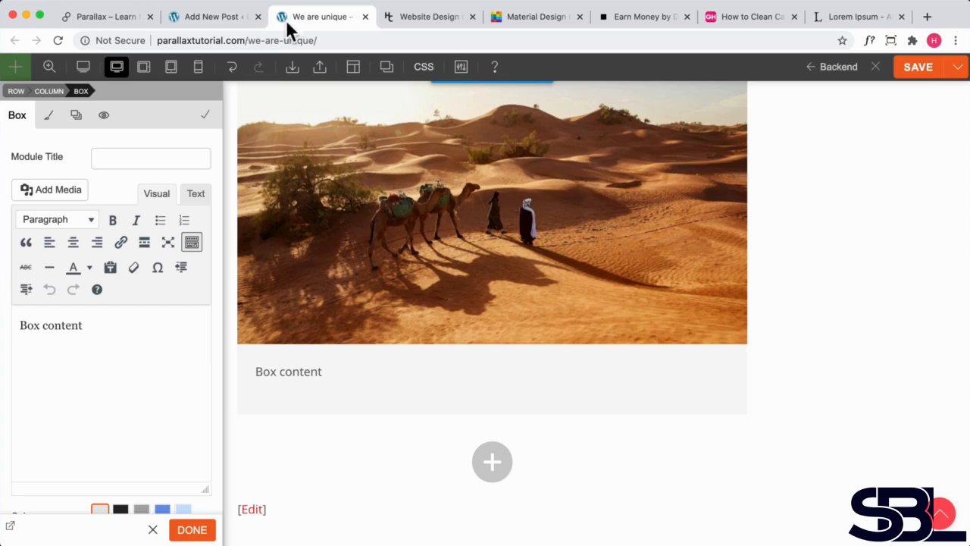
- Replace the box content with the text "Tip #1" formatted as Heading 2
{"action": "left_click", "coordinate": [130, 324]}
{"action": "key", "text": "super+a"}
{"action": "type", "text": "T"}
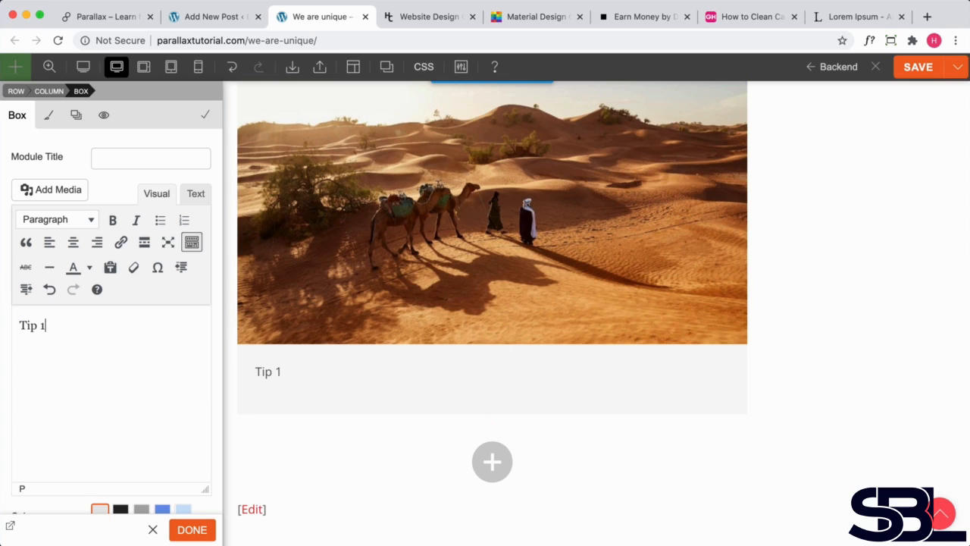
{"action": "left_click", "coordinate": [54, 227]}
{"action": "left_click", "coordinate": [50, 303]}
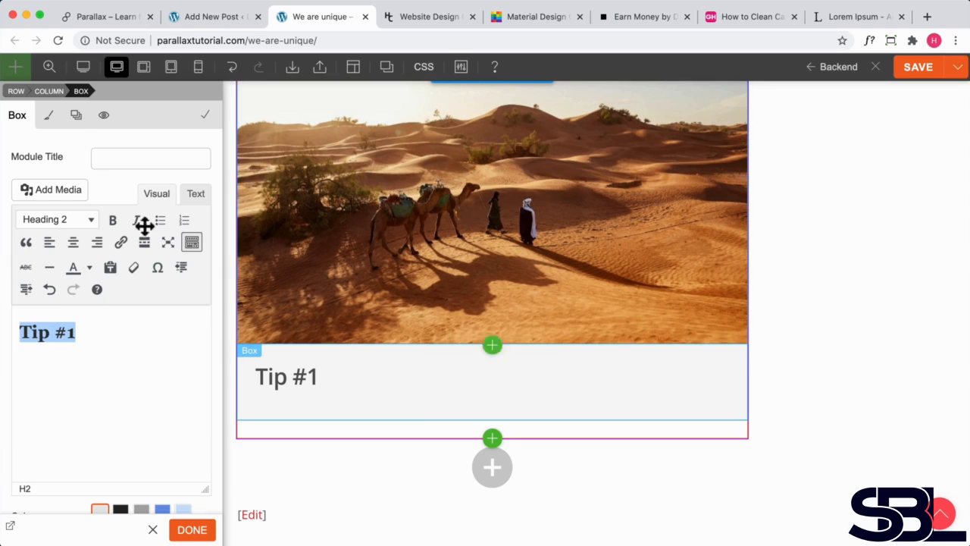
- Set the box's background colour to yellow #fff203 at 0.1 opacity
{"action": "left_click", "coordinate": [48, 116]}
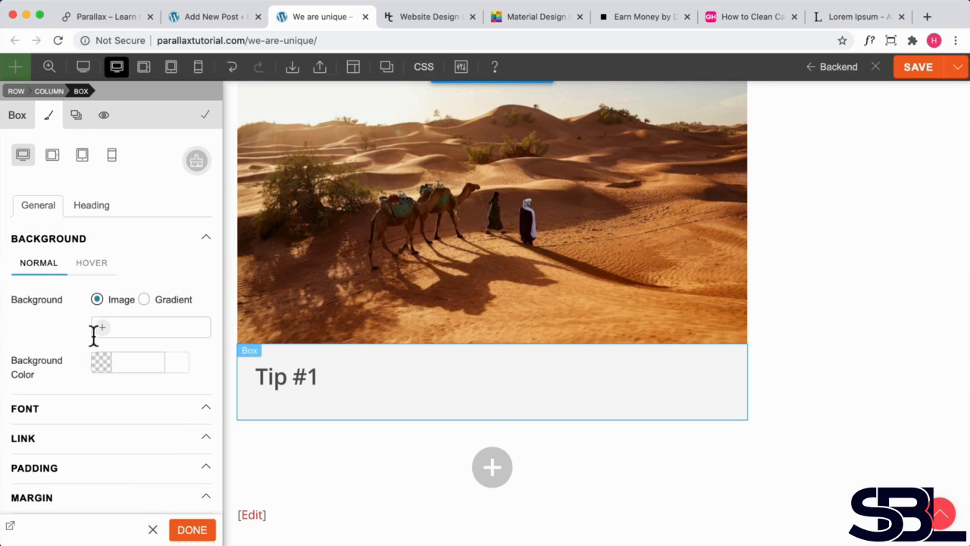
{"action": "left_click", "coordinate": [99, 361]}
{"action": "left_click", "coordinate": [37, 426]}
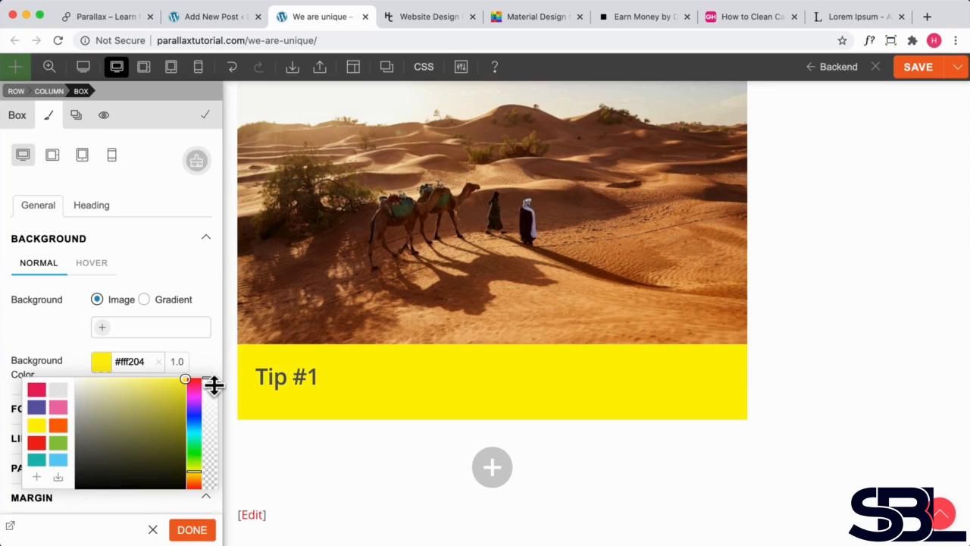
{"action": "left_click_drag", "start_coordinate": [213, 379], "coordinate": [211, 458]}
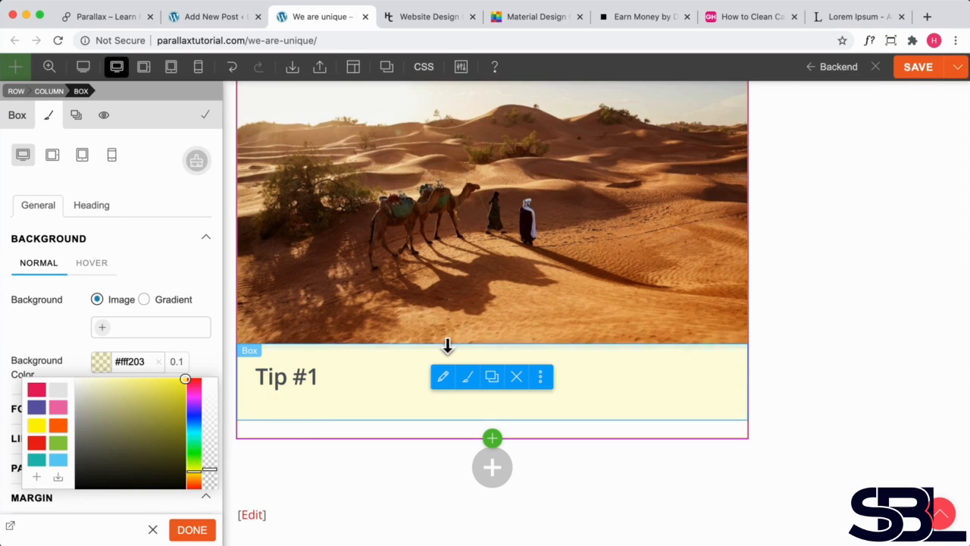
- Give the box a top margin of about 36 px and close the module settings
{"action": "left_click_drag", "start_coordinate": [447, 347], "coordinate": [446, 381]}
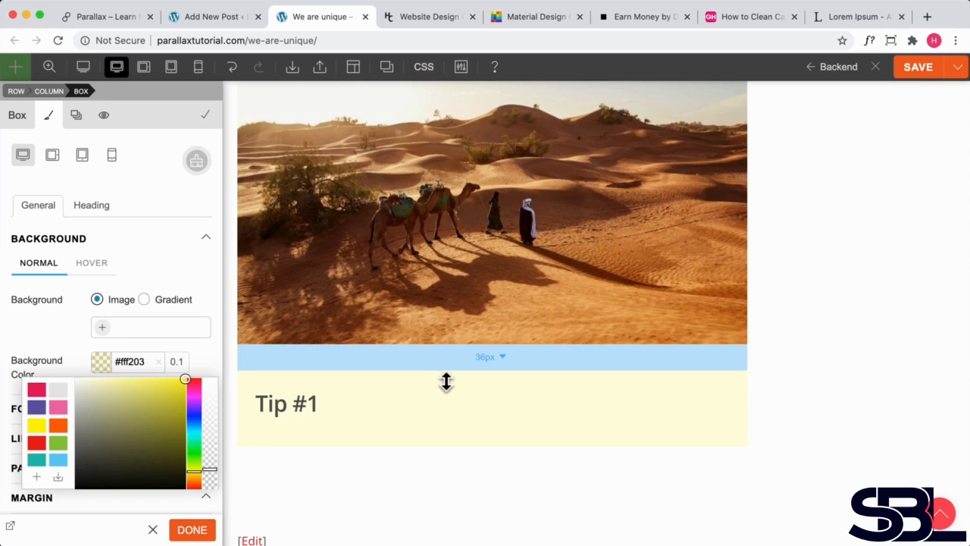
{"action": "scroll", "coordinate": [815, 443], "scroll_direction": "down", "scroll_amount": 2}
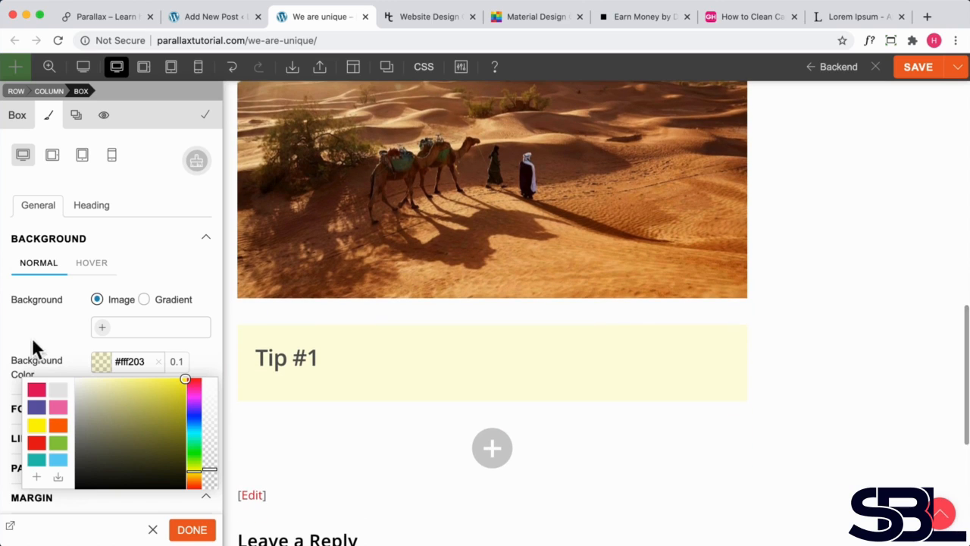
{"action": "left_click", "coordinate": [32, 342]}
{"action": "left_click", "coordinate": [209, 535]}
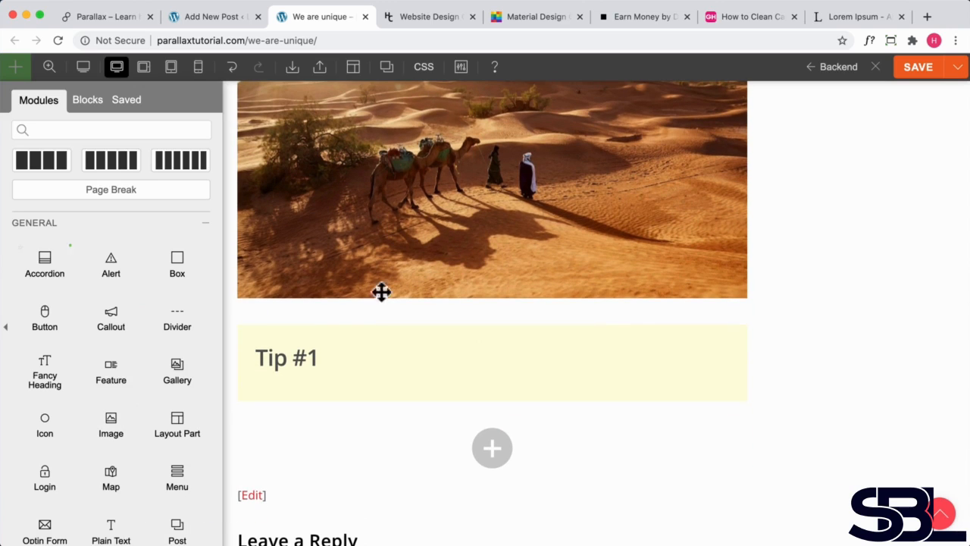
- Add a Lorem ipsum paragraph below the Tip #1 heading in the box, trim it to two sentences, and close the box settings
{"action": "left_click", "coordinate": [392, 352]}
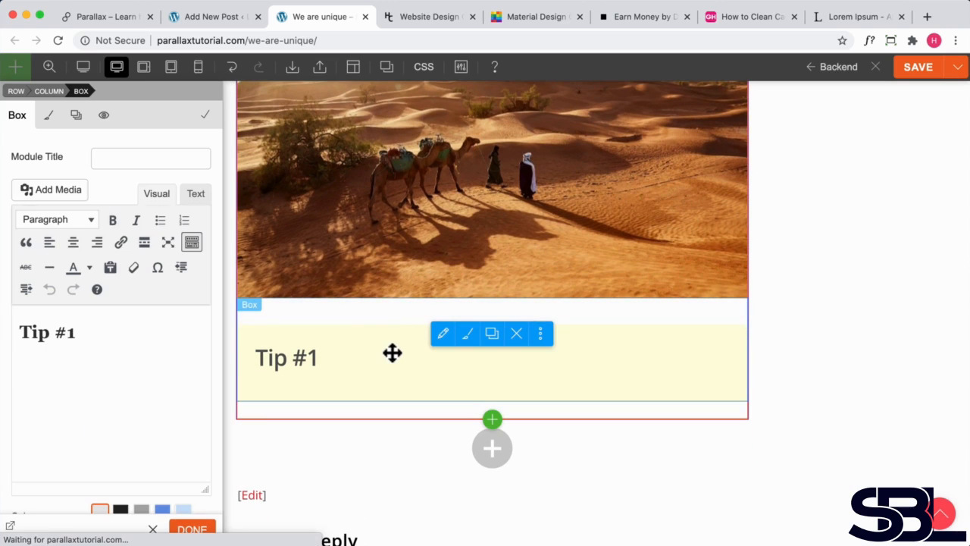
{"action": "left_click", "coordinate": [87, 328]}
{"action": "key", "text": "Return"}
{"action": "type", "text": "Lorem ipsum dolor sit amet, consectetur adipiscing elit. Vivamus a quam mattis, porta urna vel, finibus diam. Curabitur faucibus libero vel congue pulvinar. Ut interdum sit amet ante efficitur feugiat. Nunc in nisi sit amet mauris hendrerit tincidunt in eu odio. Quisque at viverra massa, vel convallis eros. Nulla blandit enim nibh, in iaculis tellus pulvinar ac. Praesent ultrices sapien at consectetur ullamcorper. Aliquam rutrum felis nisi, vel scelerisque leo dapibus non. Quisque in nulla ante. Curabitur non porttitor enim. Pellentesque tincidunt mauris sit amet ullamcorper auctor. Nulla ultrices enim non blandit tincidunt. Sed cursus leo id mi scelerisque varius."}
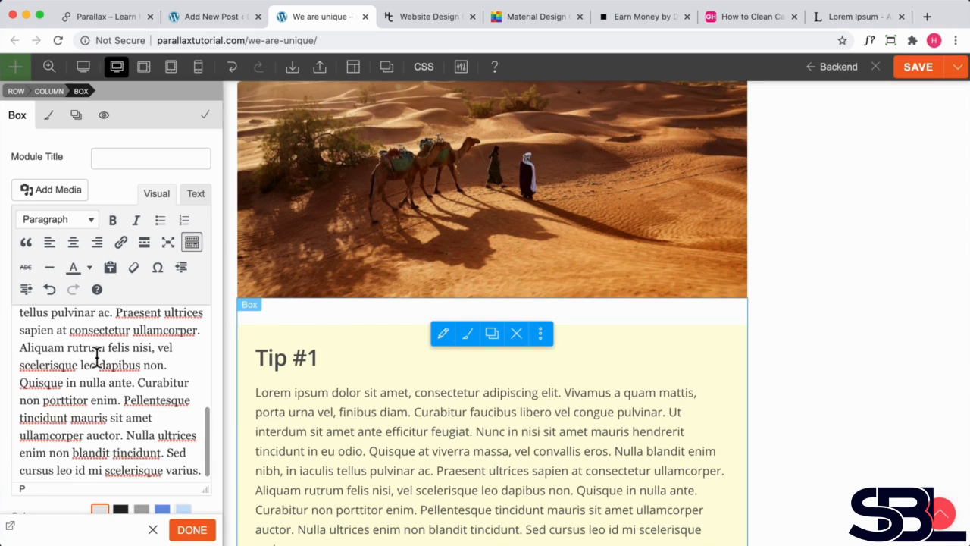
{"action": "left_click_drag", "start_coordinate": [199, 461], "coordinate": [131, 422]}
{"action": "key", "text": "BackSpace"}
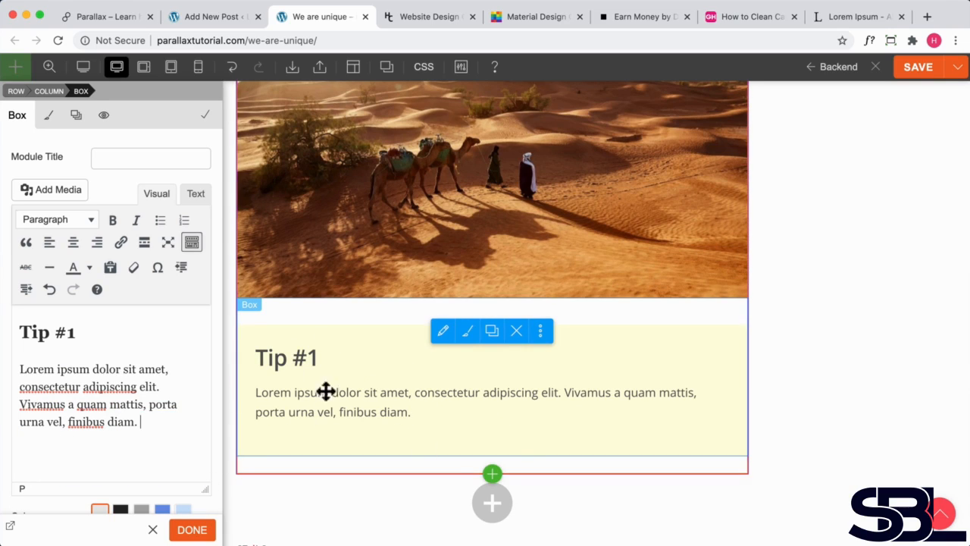
{"action": "left_click", "coordinate": [185, 531]}
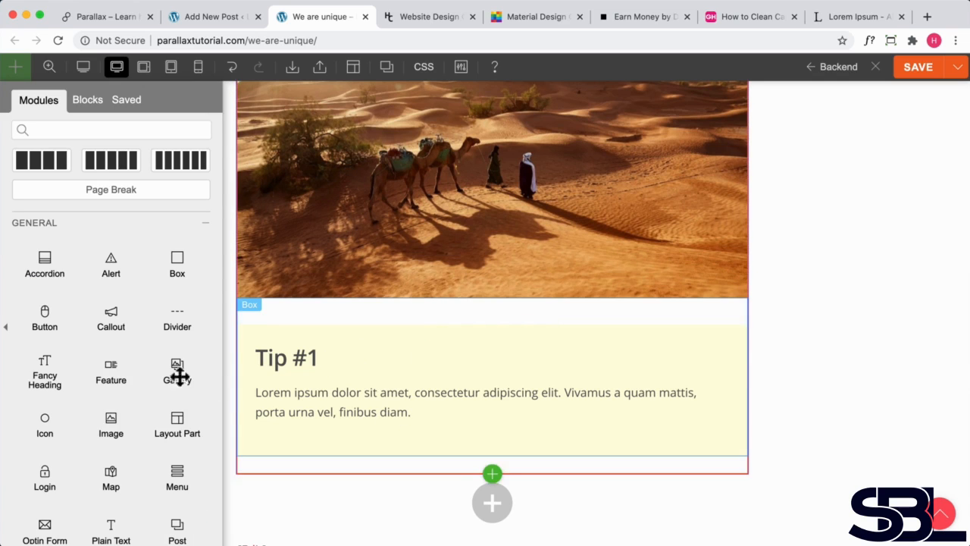
- Save the builder layout of the post and exit the builder
{"action": "scroll", "coordinate": [320, 305], "scroll_direction": "up", "scroll_amount": 10}
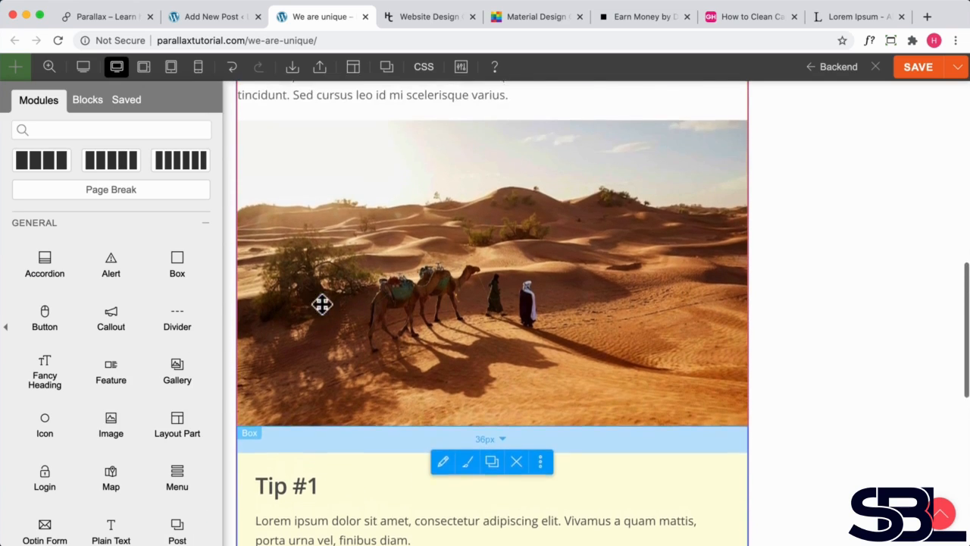
{"action": "scroll", "coordinate": [324, 346], "scroll_direction": "down", "scroll_amount": 10}
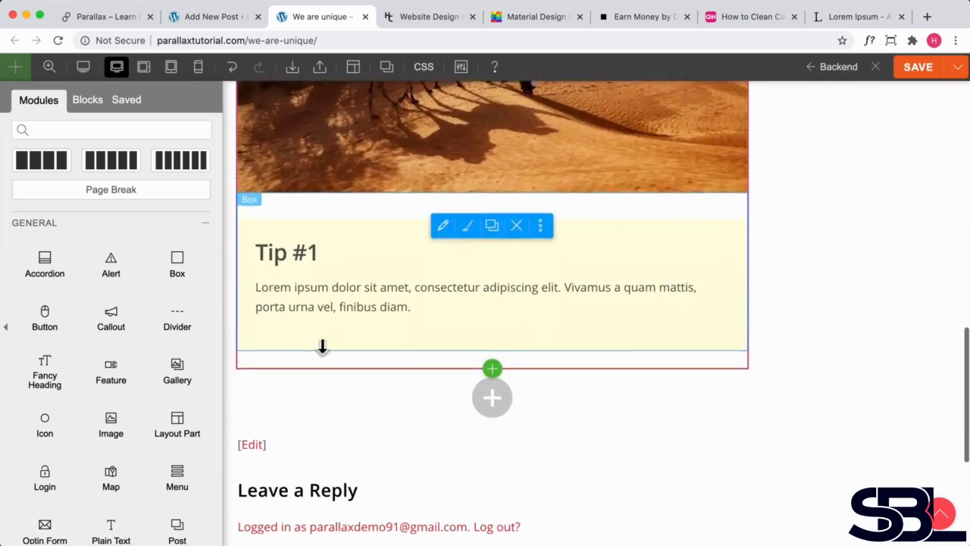
{"action": "scroll", "coordinate": [373, 259], "scroll_direction": "down", "scroll_amount": 5}
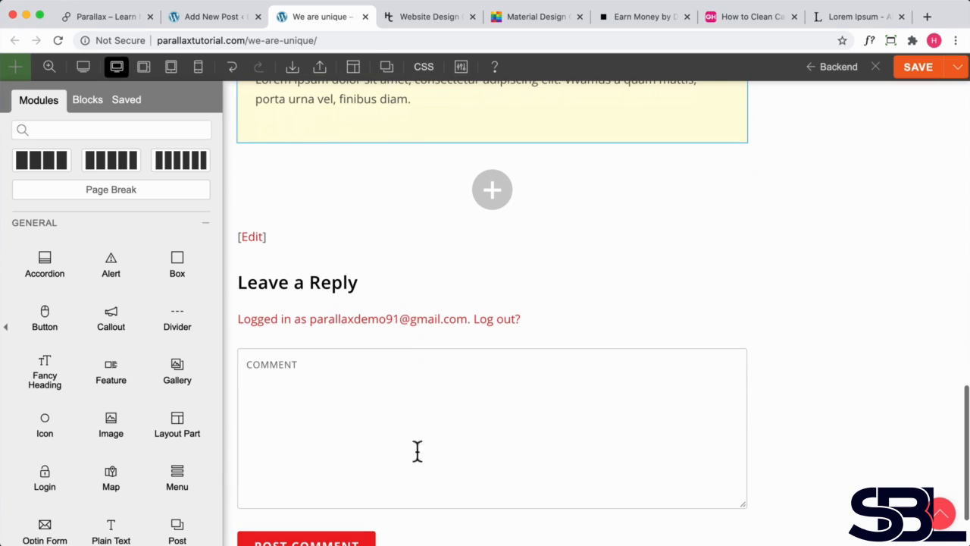
{"action": "scroll", "coordinate": [381, 427], "scroll_direction": "up", "scroll_amount": 15}
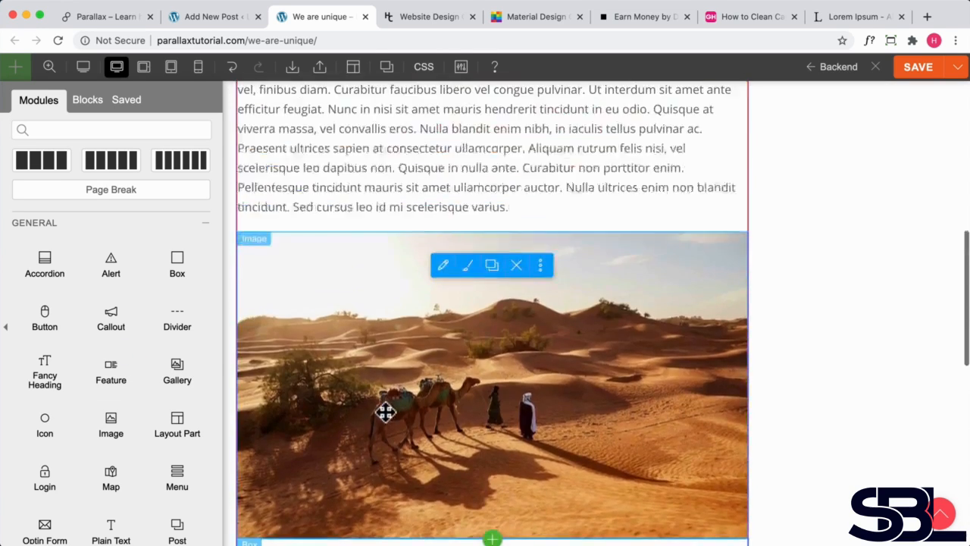
{"action": "scroll", "coordinate": [513, 332], "scroll_direction": "up", "scroll_amount": 5}
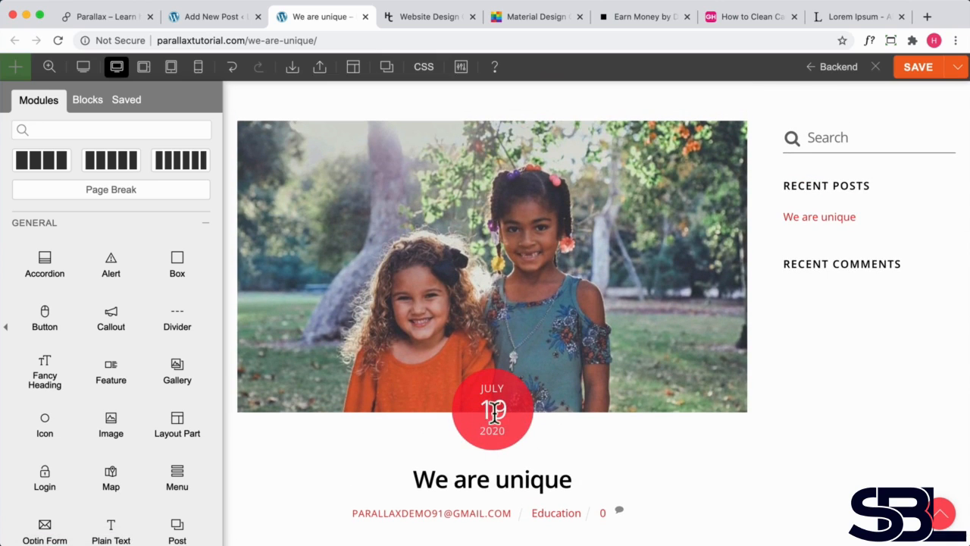
{"action": "left_click", "coordinate": [916, 72]}
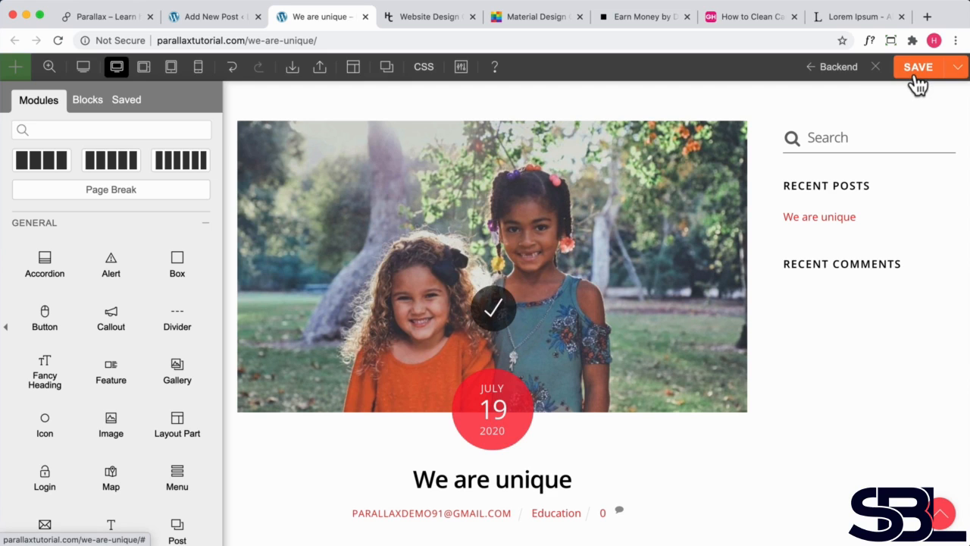
{"action": "left_click", "coordinate": [877, 68]}
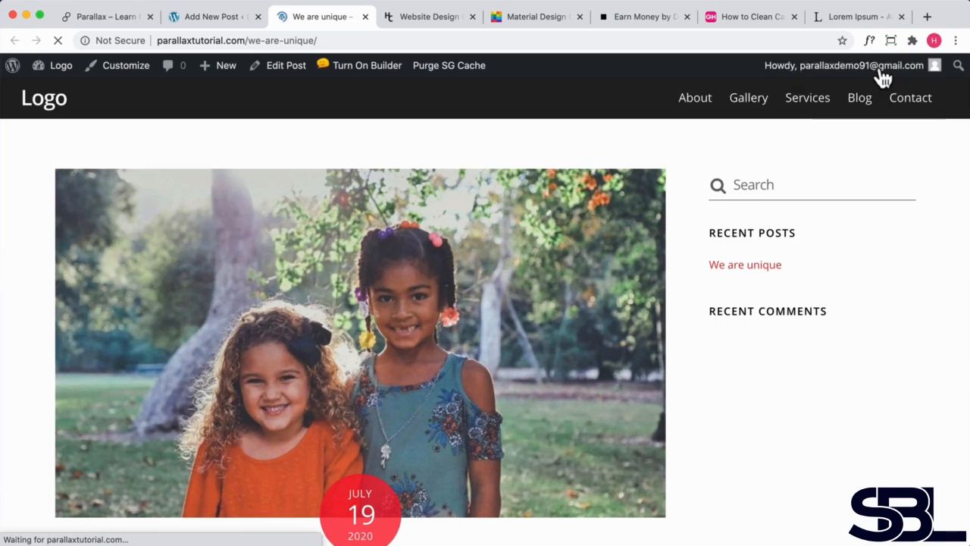
- In the theme settings' Default Single Post Layout, enable displaying the post date as inline text instead of circle style
{"action": "scroll", "coordinate": [432, 284], "scroll_direction": "down", "scroll_amount": 1}
{"action": "scroll", "coordinate": [428, 280], "scroll_direction": "down", "scroll_amount": 1}
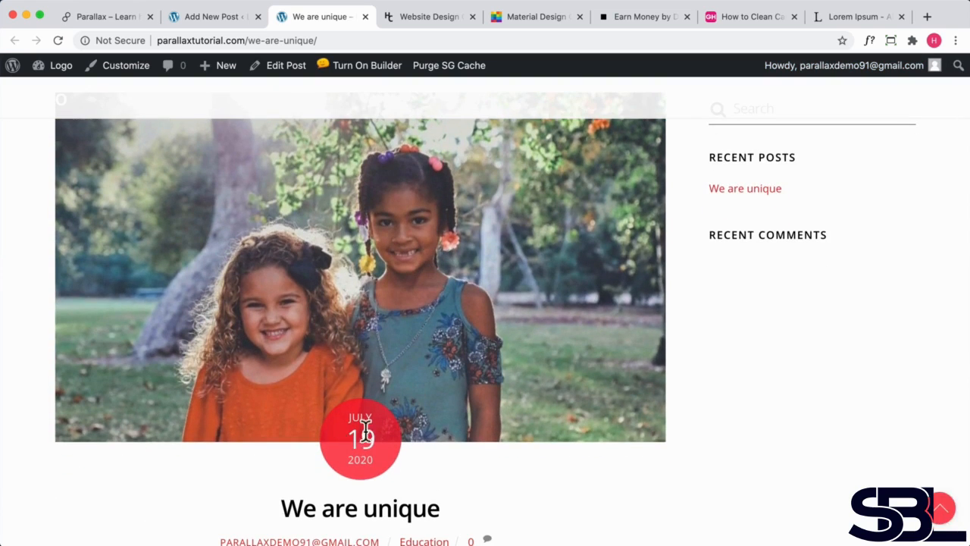
{"action": "mouse_move", "coordinate": [64, 69]}
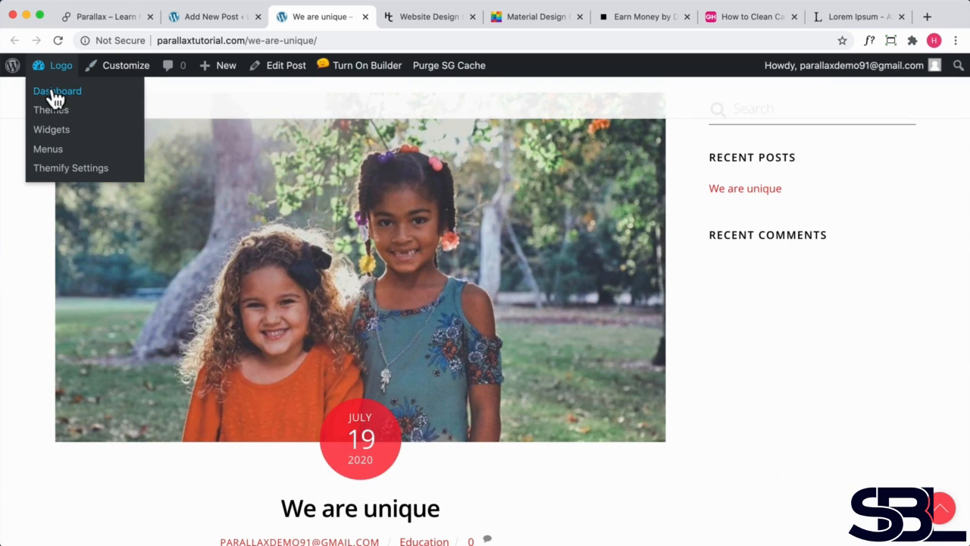
{"action": "left_click", "coordinate": [53, 95]}
{"action": "mouse_move", "coordinate": [40, 299]}
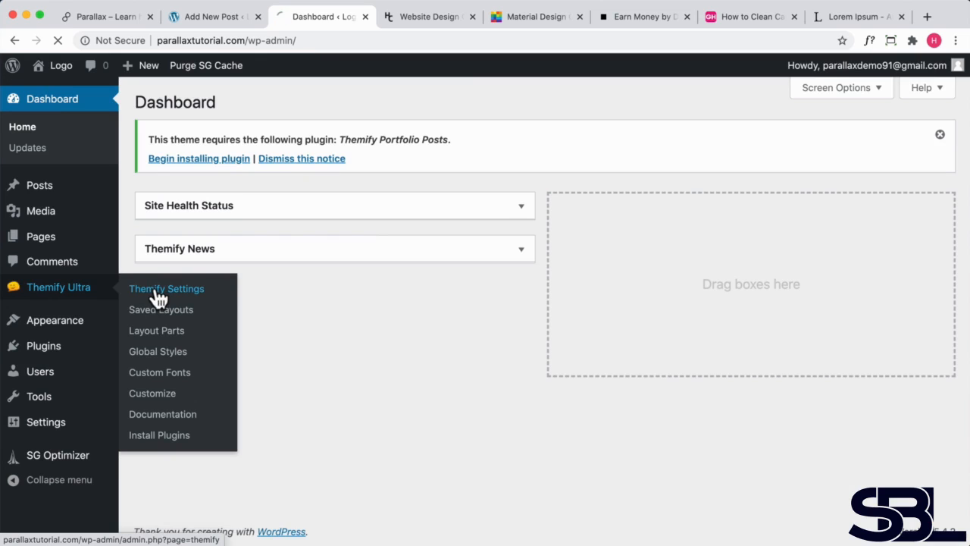
{"action": "scroll", "coordinate": [267, 300], "scroll_direction": "down", "scroll_amount": 2}
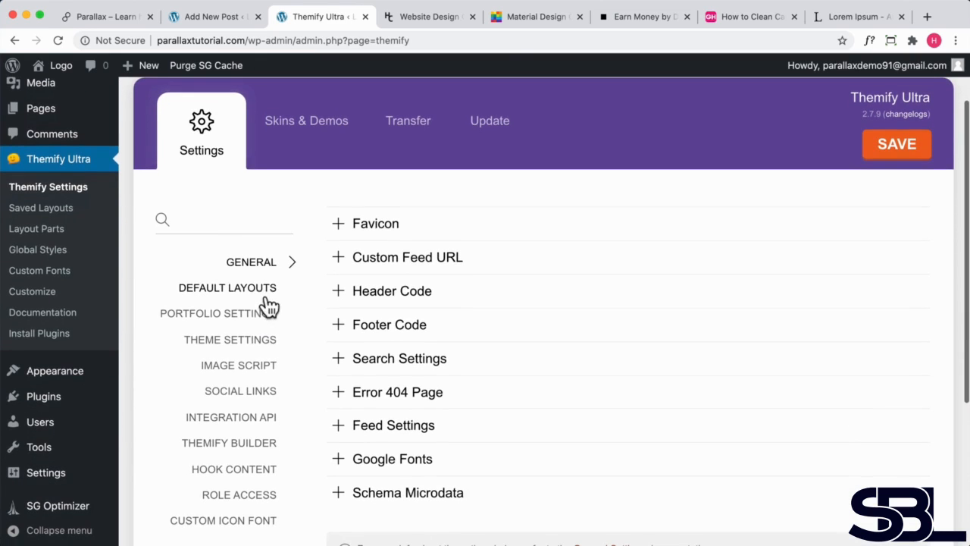
{"action": "left_click", "coordinate": [231, 294]}
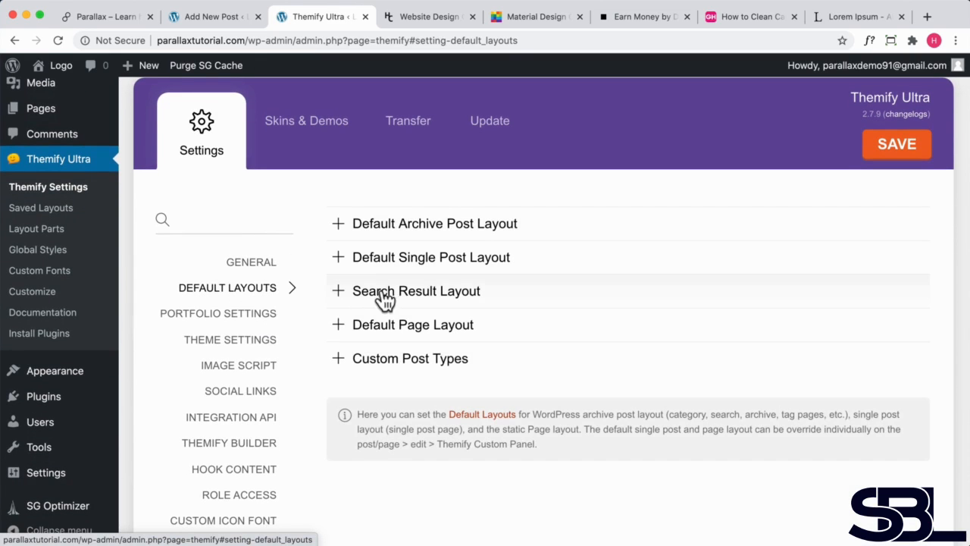
{"action": "left_click", "coordinate": [408, 261]}
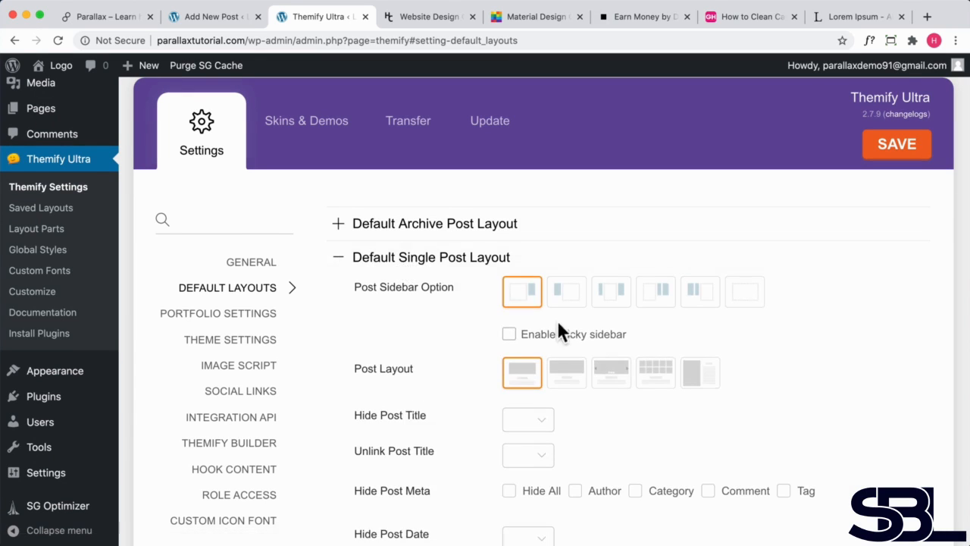
{"action": "scroll", "coordinate": [556, 334], "scroll_direction": "down", "scroll_amount": 5}
{"action": "scroll", "coordinate": [546, 341], "scroll_direction": "down", "scroll_amount": 1}
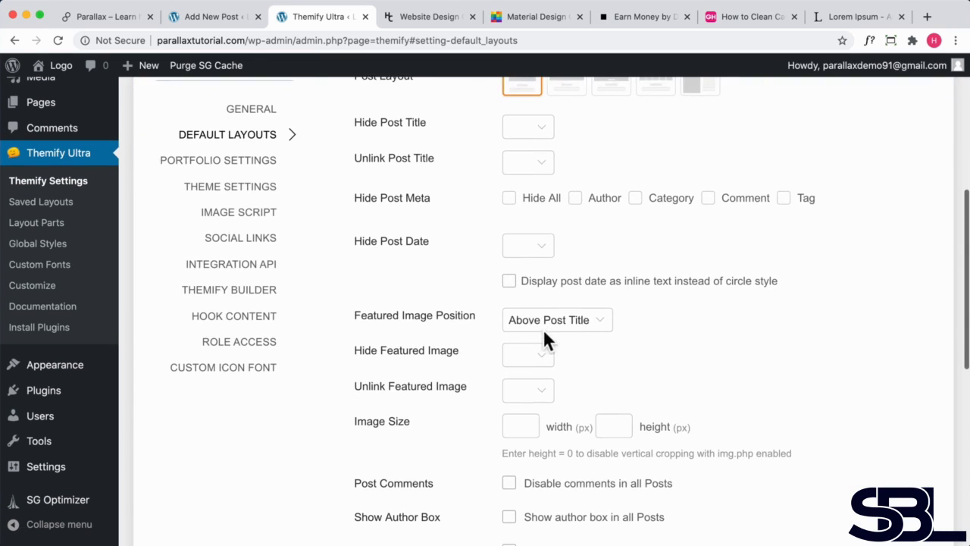
{"action": "left_click_drag", "start_coordinate": [431, 240], "coordinate": [374, 240]}
{"action": "left_click", "coordinate": [349, 238]}
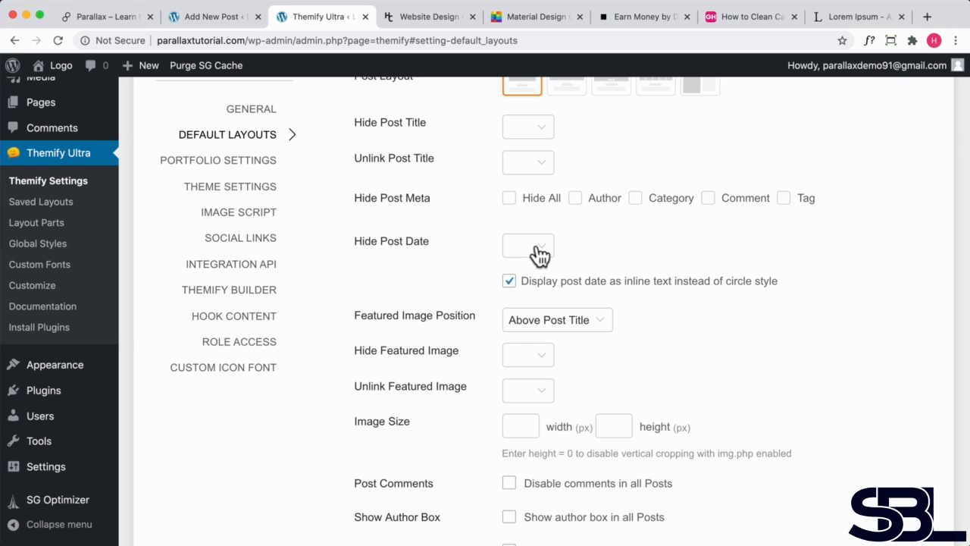
- Hide the author in the single post meta and save the theme settings
{"action": "scroll", "coordinate": [539, 256], "scroll_direction": "up", "scroll_amount": 2}
{"action": "mouse_move", "coordinate": [613, 292]}
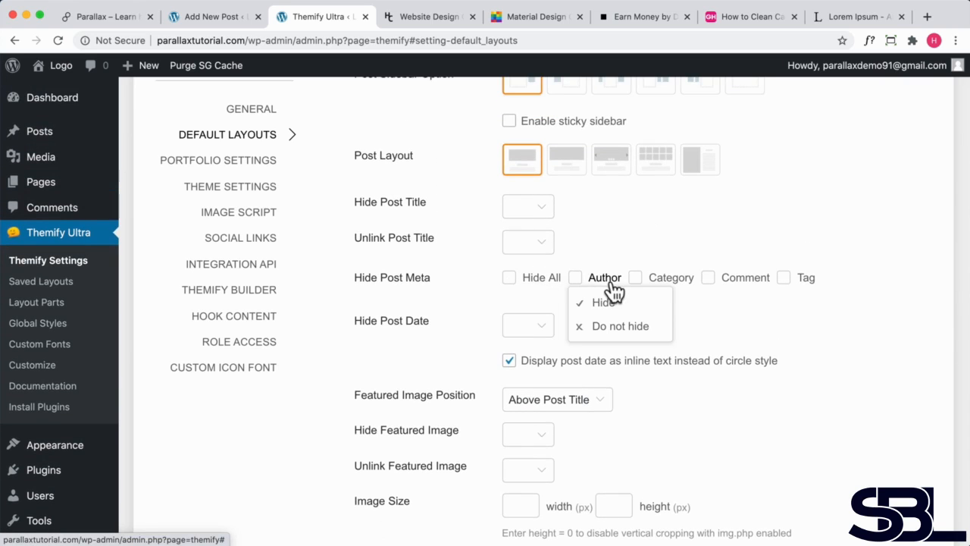
{"action": "left_click", "coordinate": [599, 303]}
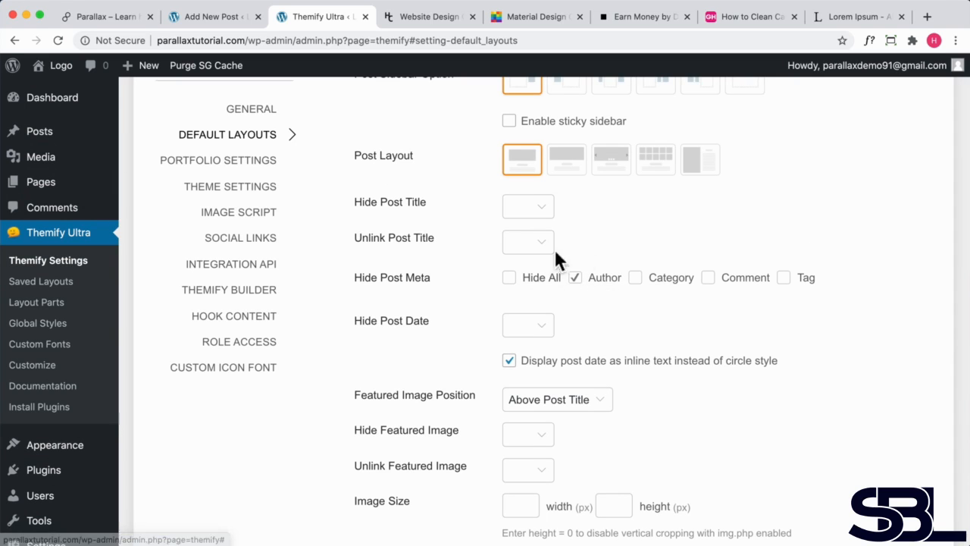
{"action": "scroll", "coordinate": [736, 275], "scroll_direction": "up", "scroll_amount": 5}
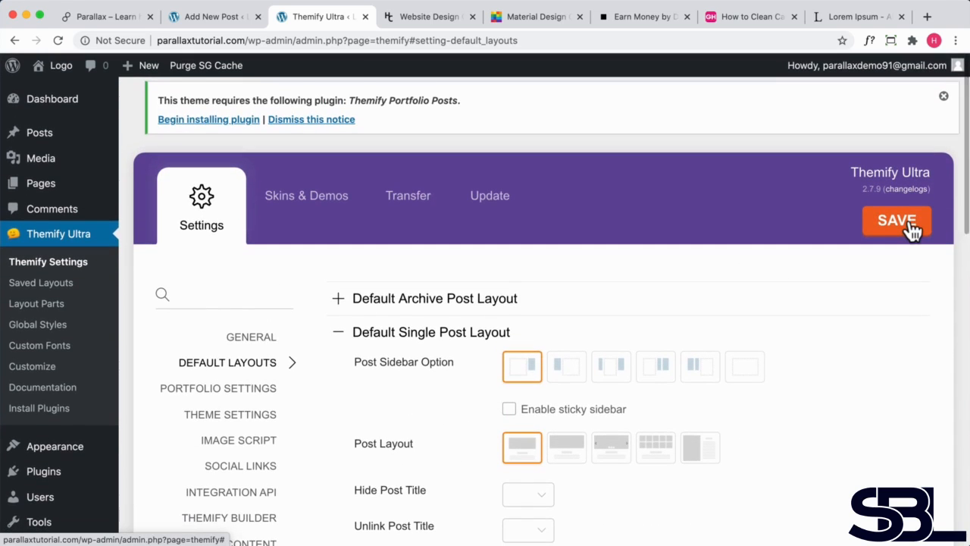
{"action": "left_click", "coordinate": [910, 223]}
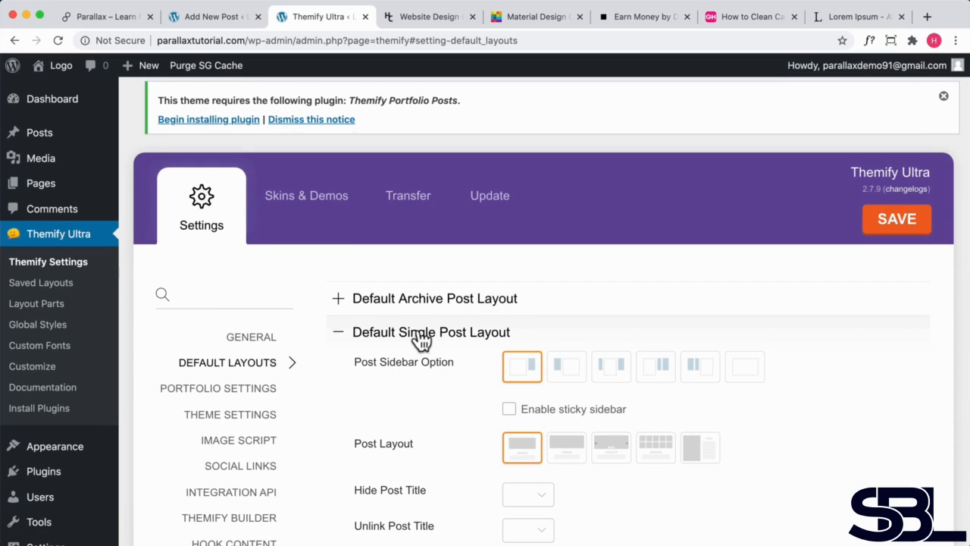
- Start a new post from the Posts list
{"action": "left_click", "coordinate": [36, 135]}
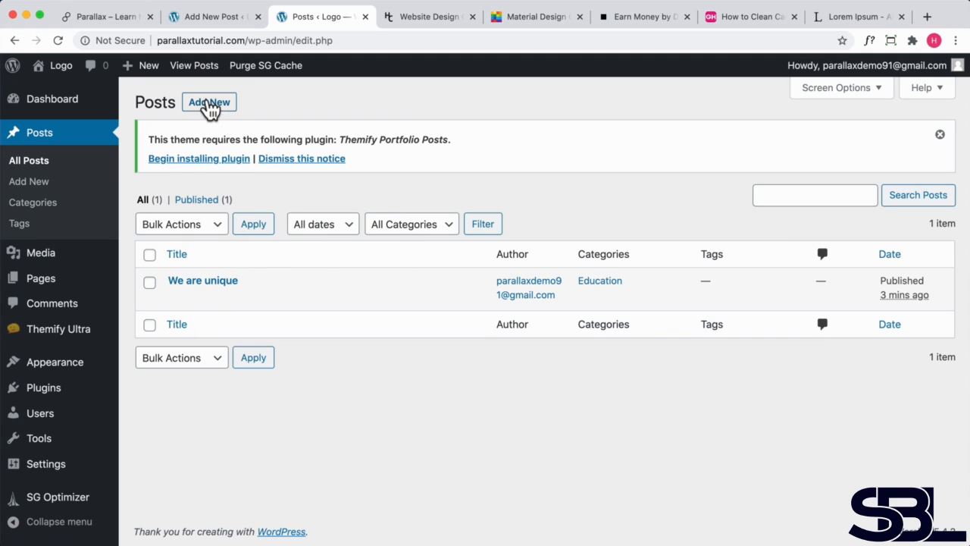
{"action": "left_click", "coordinate": [209, 106]}
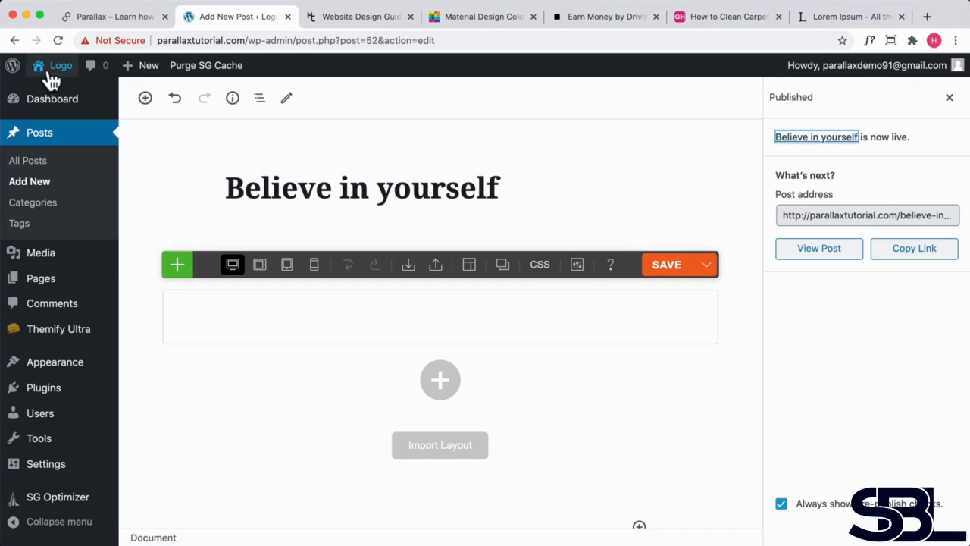
- Open the site's home page in the builder and add a one-column row at the bottom
{"action": "left_click", "coordinate": [48, 97]}
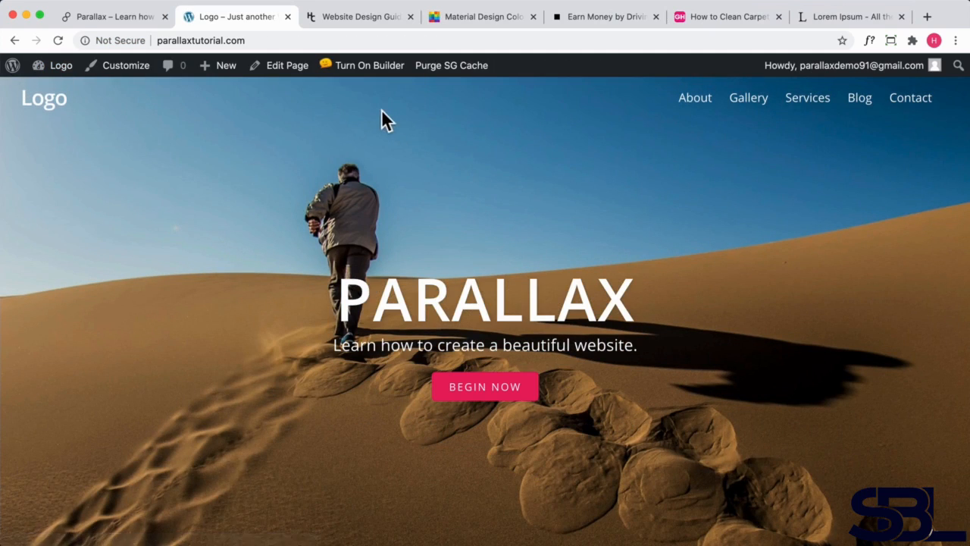
{"action": "left_click", "coordinate": [372, 66]}
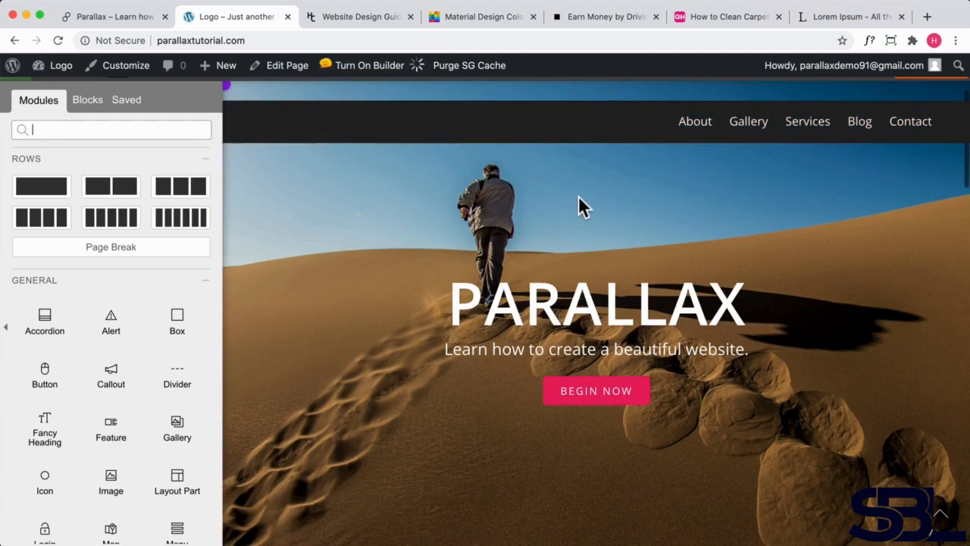
{"action": "scroll", "coordinate": [578, 198], "scroll_direction": "down", "scroll_amount": 20}
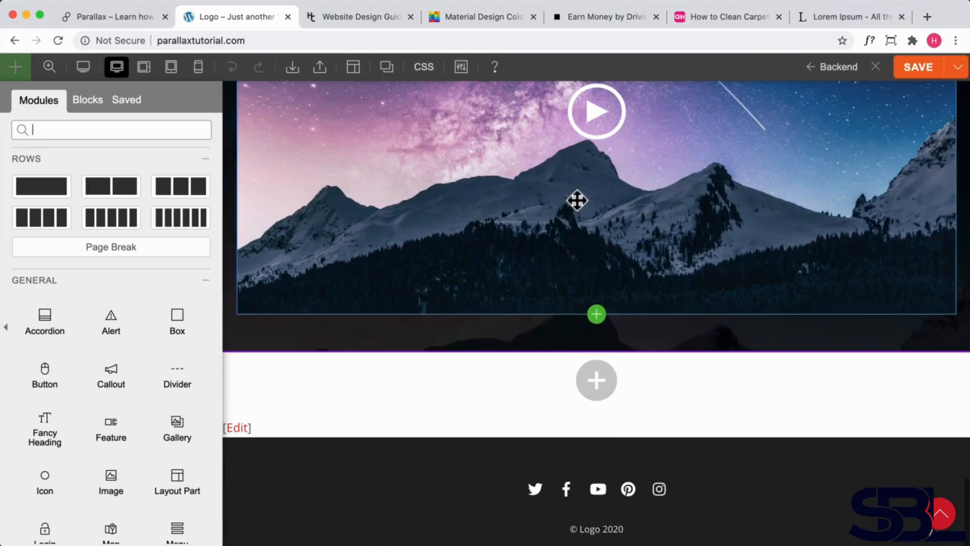
{"action": "left_click", "coordinate": [596, 381]}
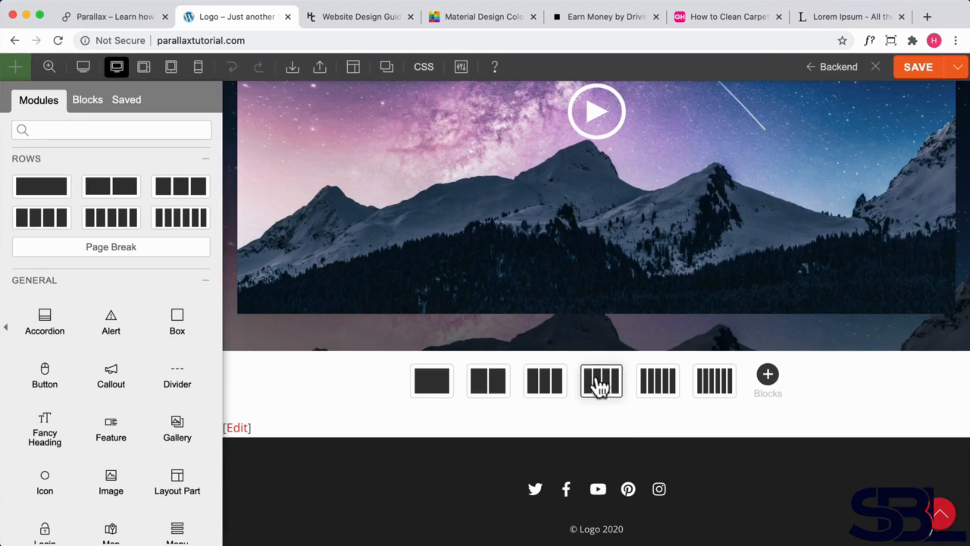
{"action": "left_click", "coordinate": [437, 390]}
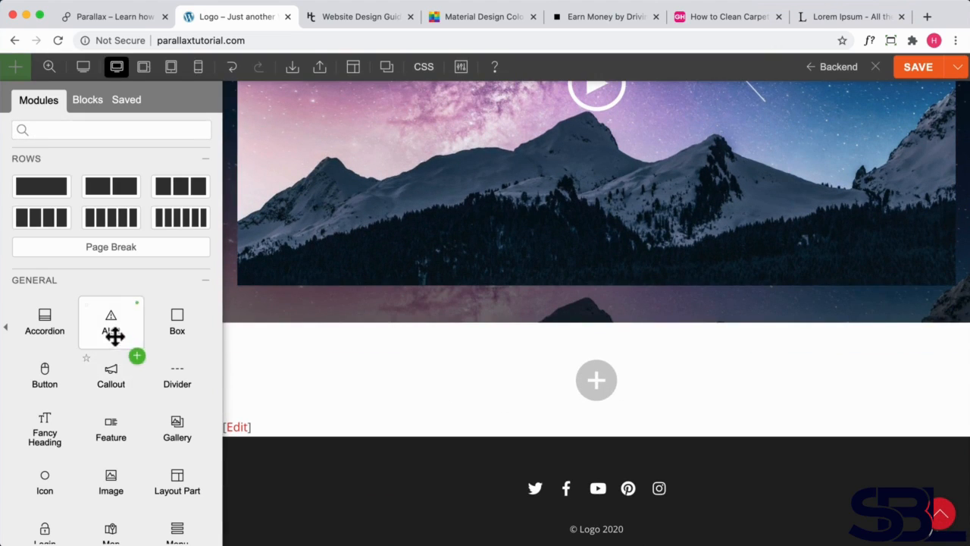
- Place a Post module into the new row
{"action": "scroll", "coordinate": [112, 334], "scroll_direction": "down", "scroll_amount": 5}
{"action": "scroll", "coordinate": [112, 334], "scroll_direction": "down", "scroll_amount": 5}
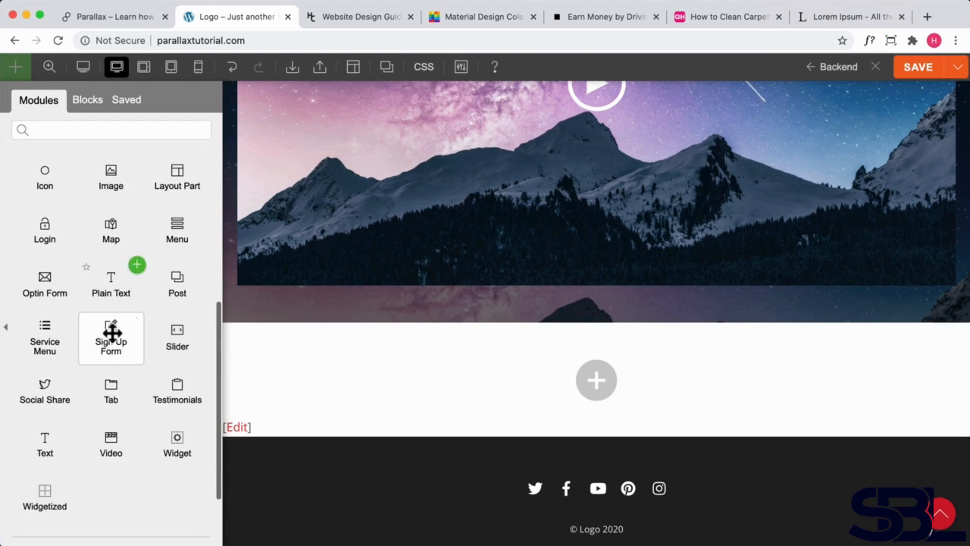
{"action": "scroll", "coordinate": [113, 332], "scroll_direction": "up", "scroll_amount": 3}
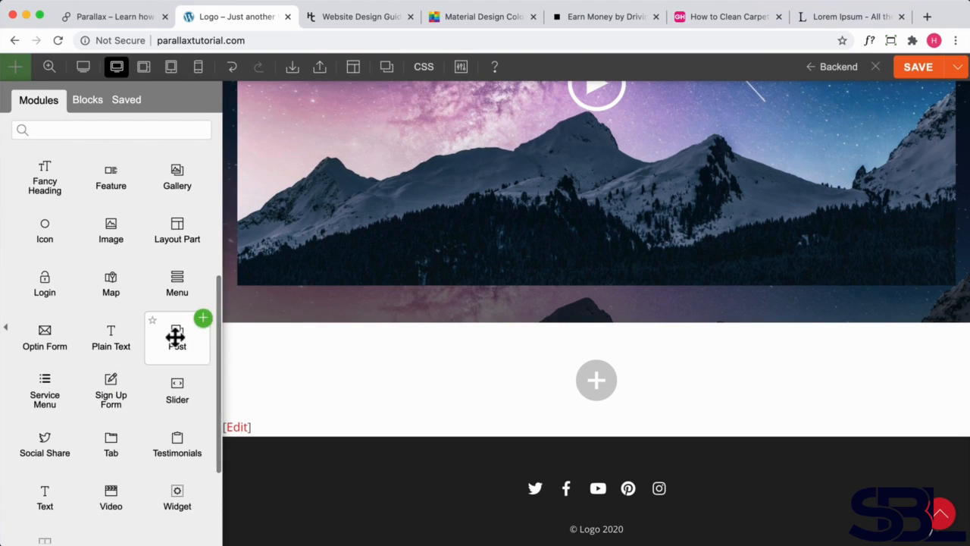
{"action": "left_click_drag", "start_coordinate": [175, 338], "coordinate": [493, 340]}
- Set the Post module's layout to three columns
{"action": "scroll", "coordinate": [652, 410], "scroll_direction": "down", "scroll_amount": 3}
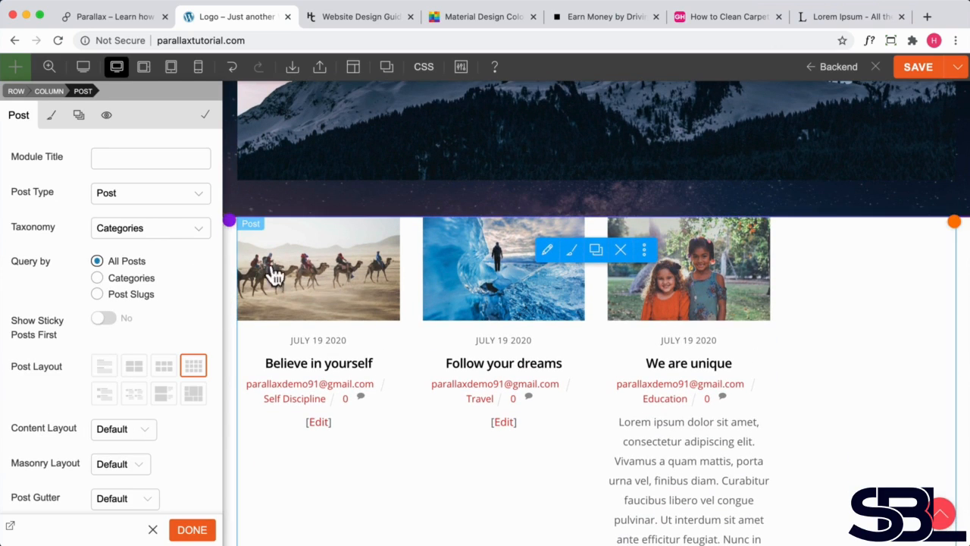
{"action": "scroll", "coordinate": [98, 292], "scroll_direction": "down", "scroll_amount": 2}
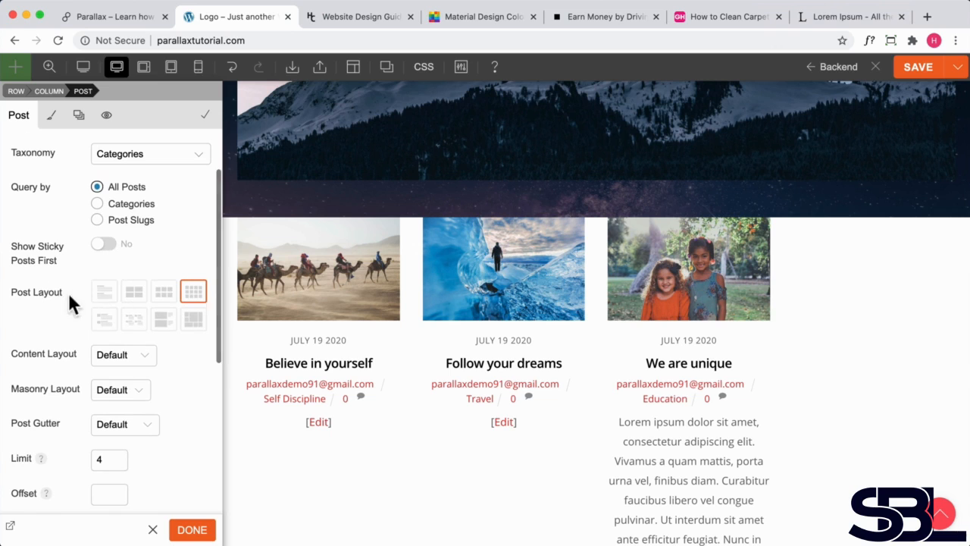
{"action": "left_click", "coordinate": [163, 296]}
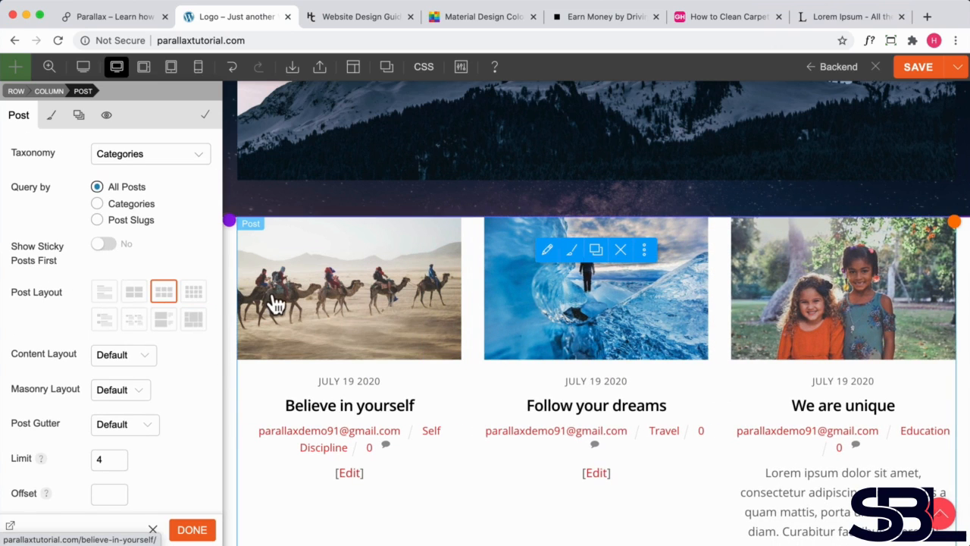
{"action": "scroll", "coordinate": [113, 303], "scroll_direction": "down", "scroll_amount": 3}
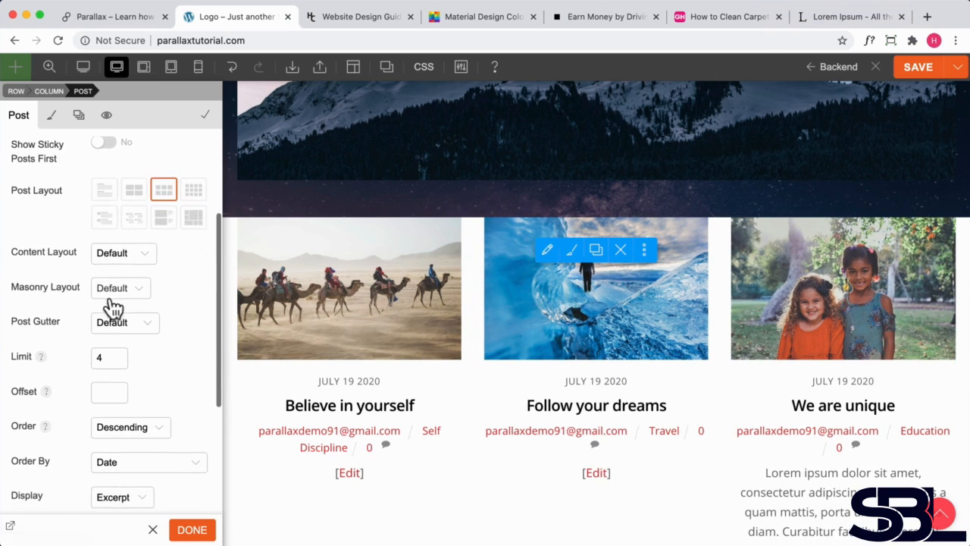
- Set the Post module's limit to 3 posts
{"action": "scroll", "coordinate": [112, 307], "scroll_direction": "down", "scroll_amount": 1}
{"action": "left_click", "coordinate": [106, 319]}
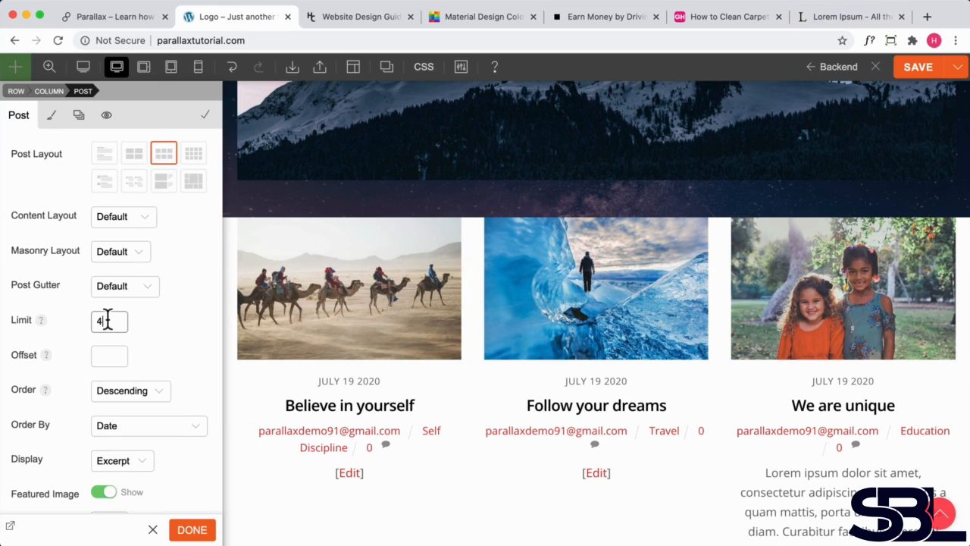
{"action": "scroll", "coordinate": [181, 307], "scroll_direction": "down", "scroll_amount": 1}
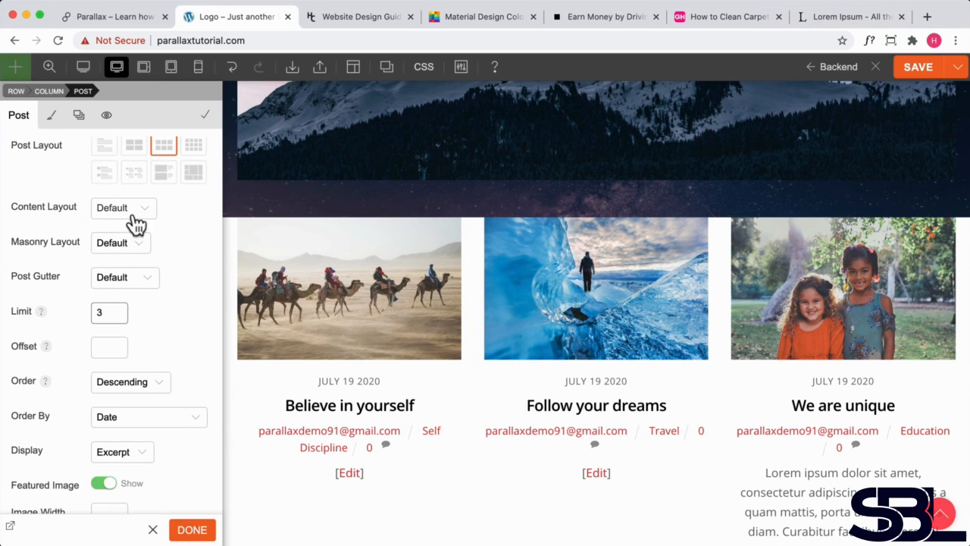
- Set the Post module's display option to None to hide the excerpts
{"action": "scroll", "coordinate": [397, 432], "scroll_direction": "down", "scroll_amount": 2}
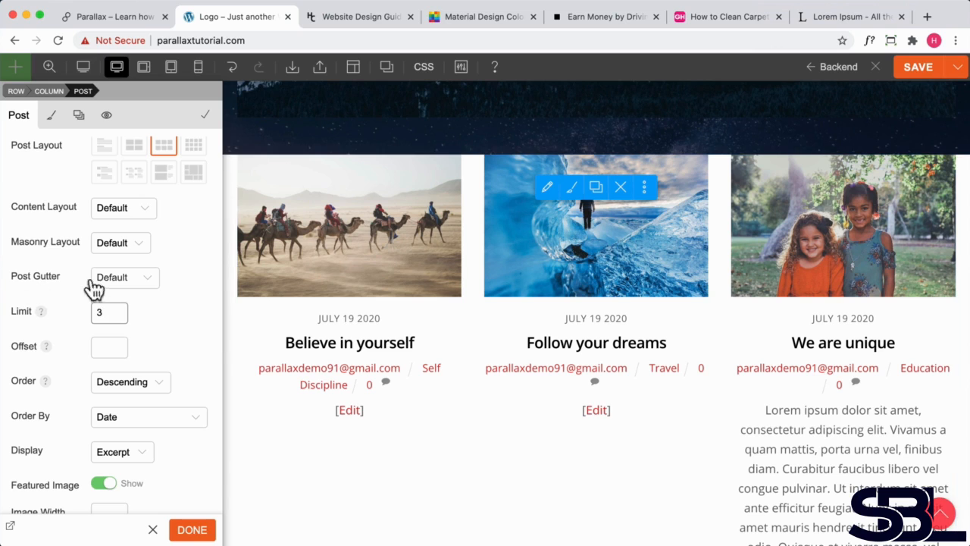
{"action": "scroll", "coordinate": [153, 372], "scroll_direction": "down", "scroll_amount": 2}
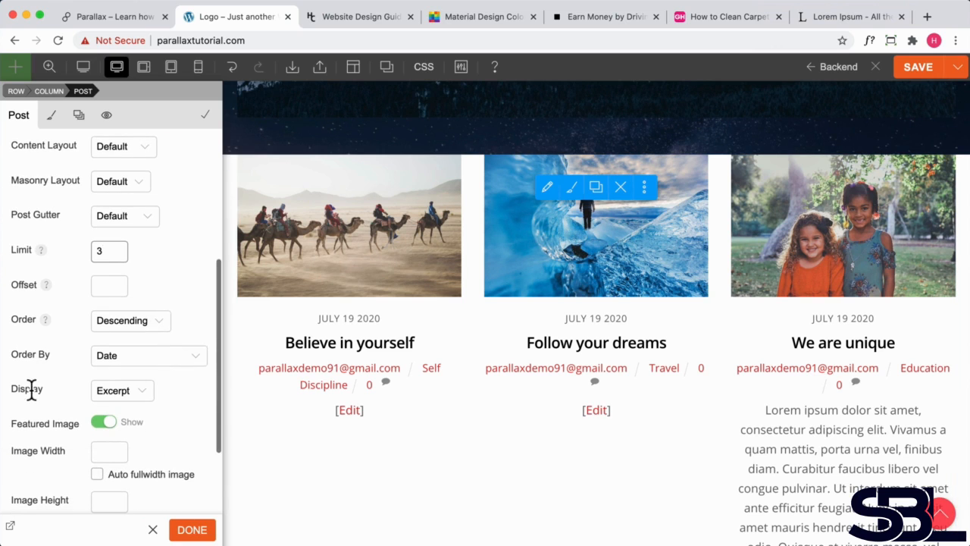
{"action": "left_click", "coordinate": [119, 390]}
{"action": "left_click", "coordinate": [112, 404]}
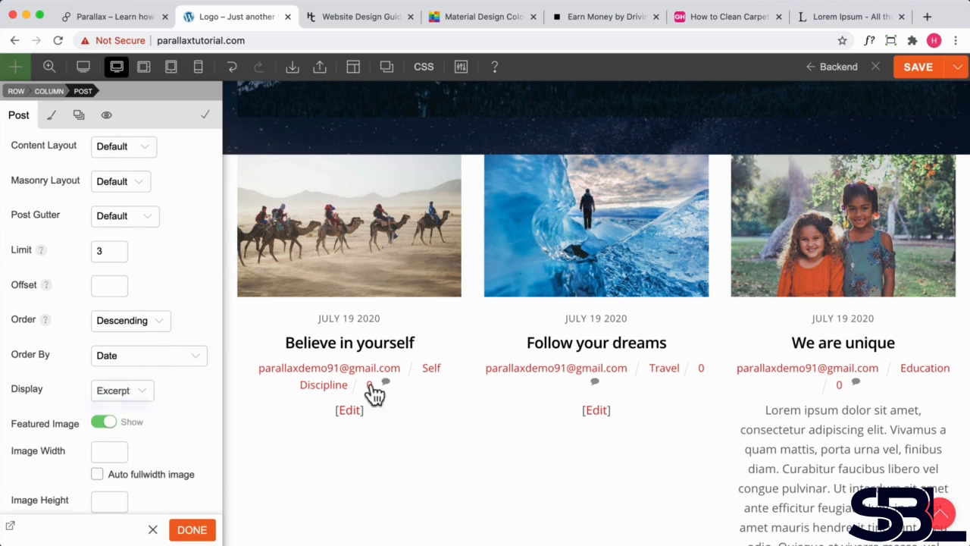
- Hide the post meta in the Post module's settings
{"action": "scroll", "coordinate": [792, 439], "scroll_direction": "down", "scroll_amount": 5}
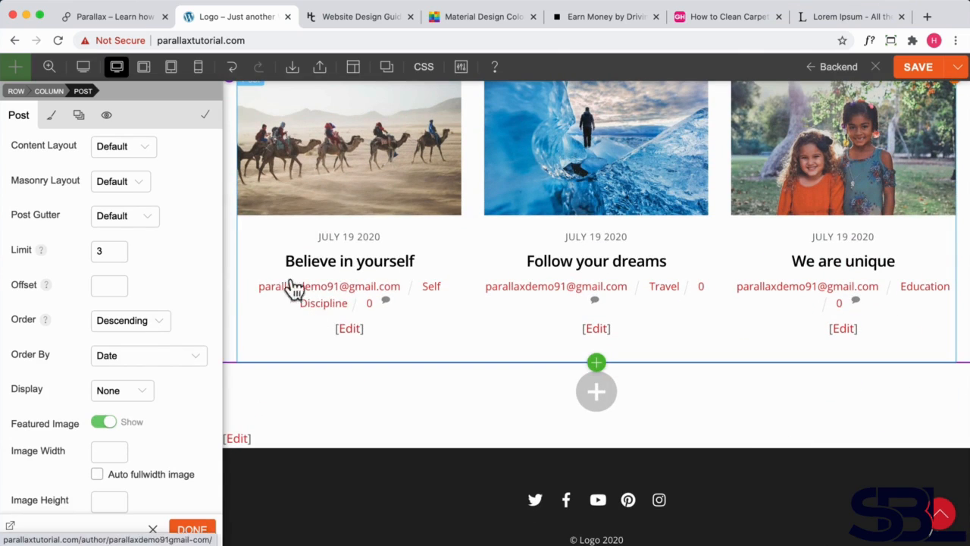
{"action": "scroll", "coordinate": [155, 325], "scroll_direction": "down", "scroll_amount": 1}
{"action": "scroll", "coordinate": [150, 314], "scroll_direction": "down", "scroll_amount": 7}
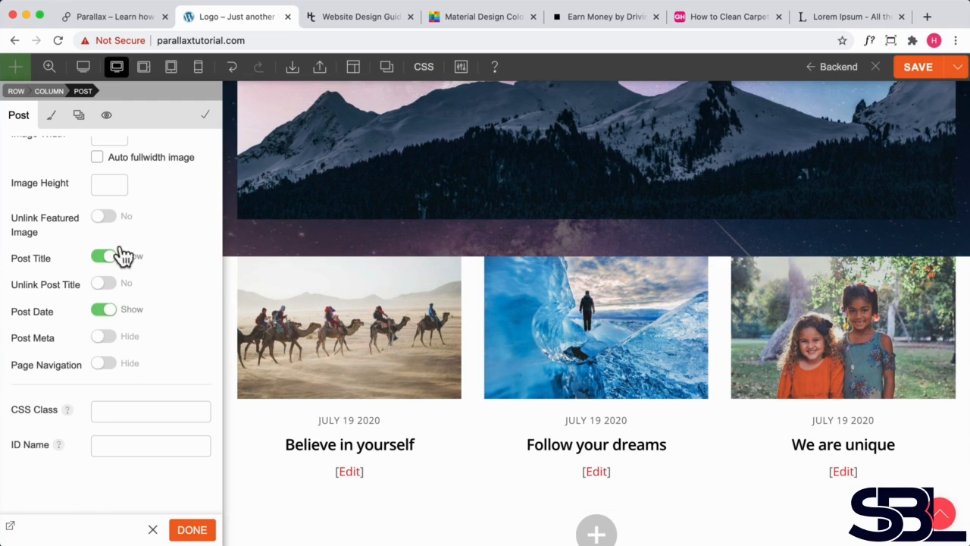
{"action": "left_click_drag", "start_coordinate": [578, 260], "coordinate": [584, 303]}
{"action": "scroll", "coordinate": [608, 305], "scroll_direction": "down", "scroll_amount": 3}
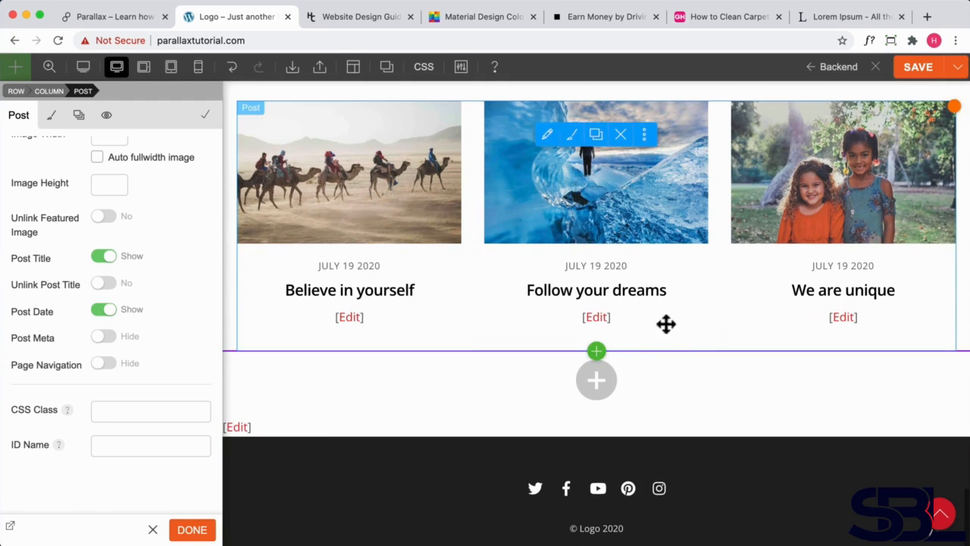
{"action": "left_click_drag", "start_coordinate": [643, 349], "coordinate": [650, 473]}
- Duplicate the Gallery heading text module and move the copy above the Post module
{"action": "scroll", "coordinate": [621, 381], "scroll_direction": "up", "scroll_amount": 1}
{"action": "scroll", "coordinate": [621, 382], "scroll_direction": "up", "scroll_amount": 15}
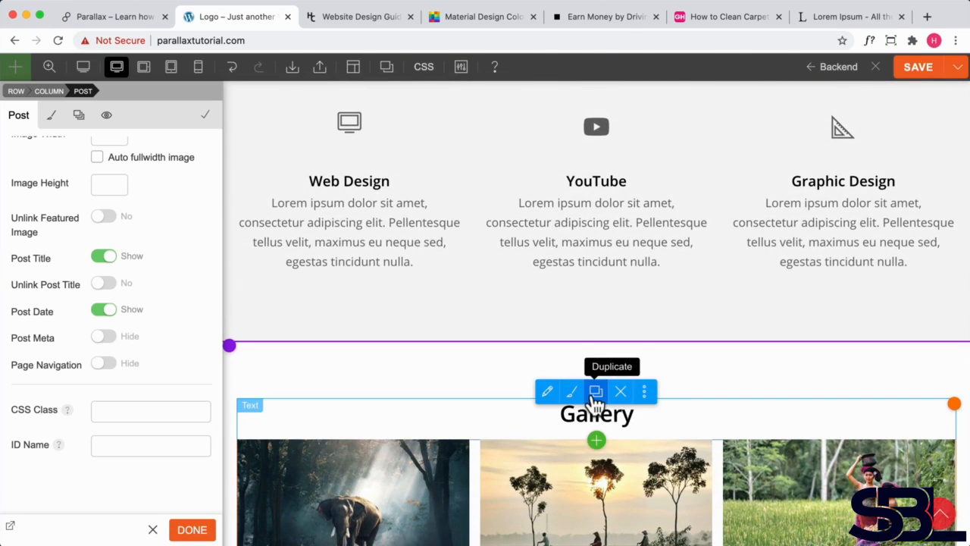
{"action": "left_click", "coordinate": [595, 392]}
{"action": "scroll", "coordinate": [622, 348], "scroll_direction": "down", "scroll_amount": 3}
{"action": "left_click_drag", "start_coordinate": [615, 303], "coordinate": [602, 373]}
{"action": "scroll", "coordinate": [630, 404], "scroll_direction": "down", "scroll_amount": 10}
{"action": "scroll", "coordinate": [626, 394], "scroll_direction": "down", "scroll_amount": 6}
{"action": "scroll", "coordinate": [589, 383], "scroll_direction": "down", "scroll_amount": 3}
- Change the copied heading's text to "Latest Posts"
{"action": "double_click", "coordinate": [570, 371]}
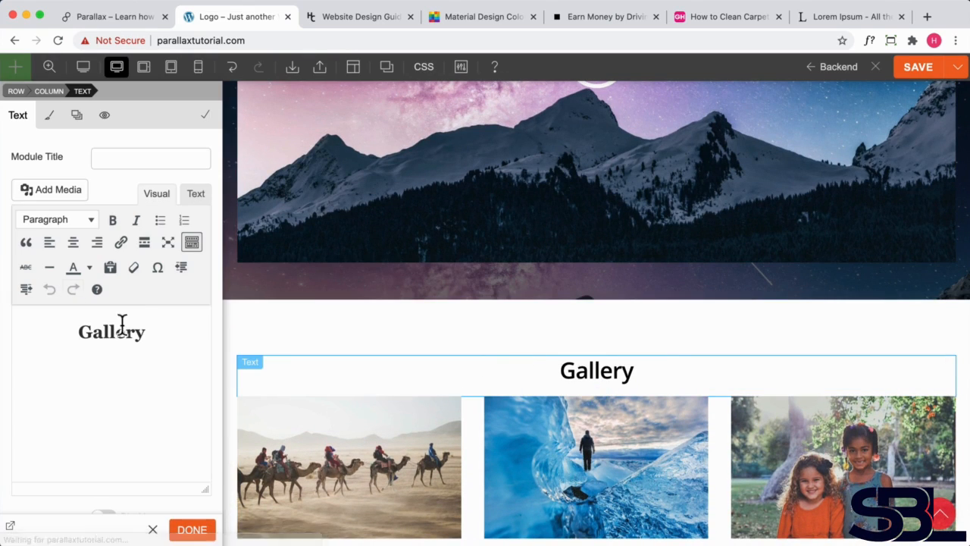
{"action": "left_click_drag", "start_coordinate": [144, 332], "coordinate": [54, 320]}
{"action": "type", "text": "La"}
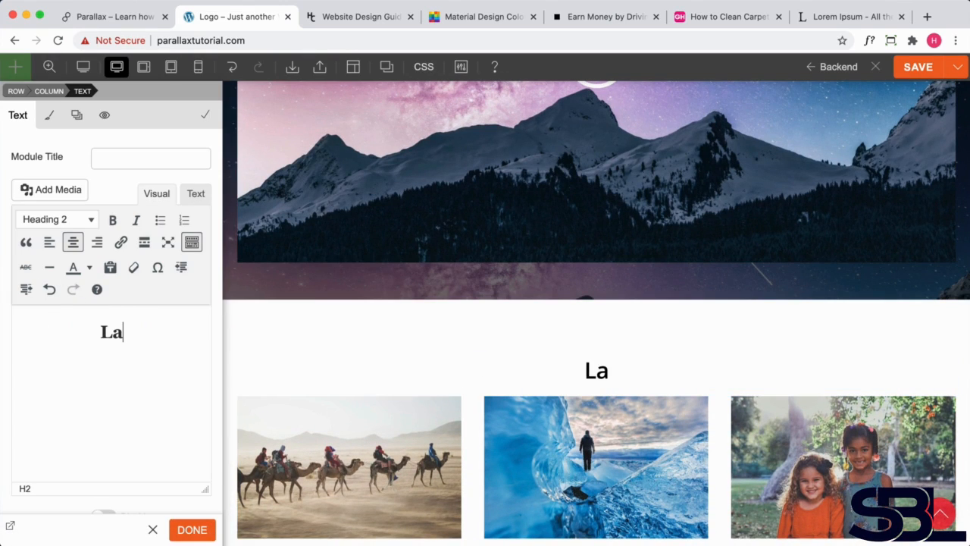
{"action": "type", "text": "test"}
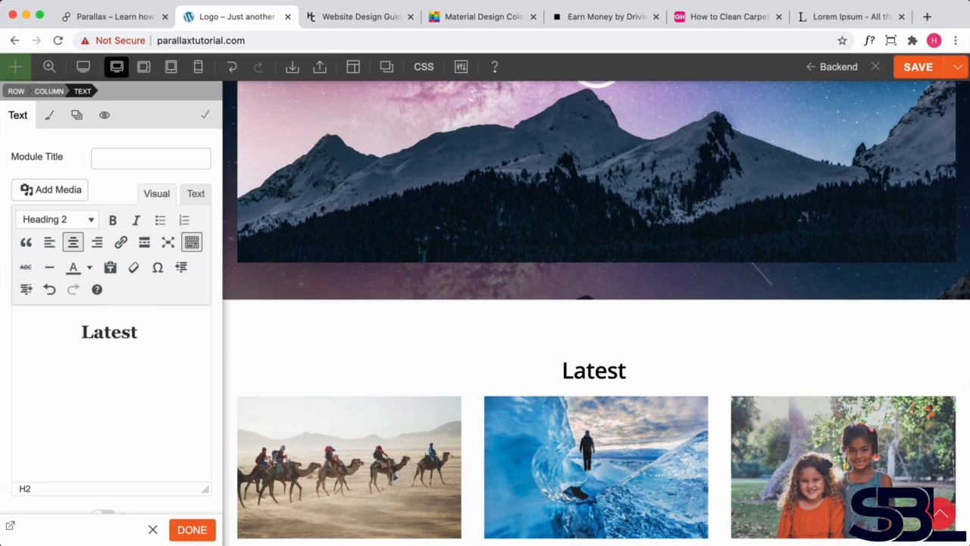
{"action": "type", "text": " Posts"}
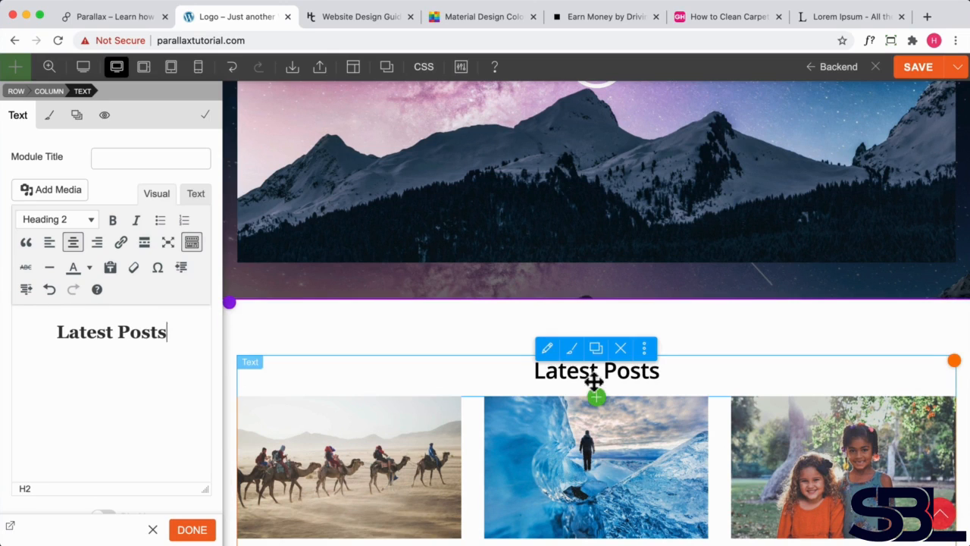
- Set the posts row's bottom padding to about 75px and close the heading editor
{"action": "left_click_drag", "start_coordinate": [627, 396], "coordinate": [624, 408]}
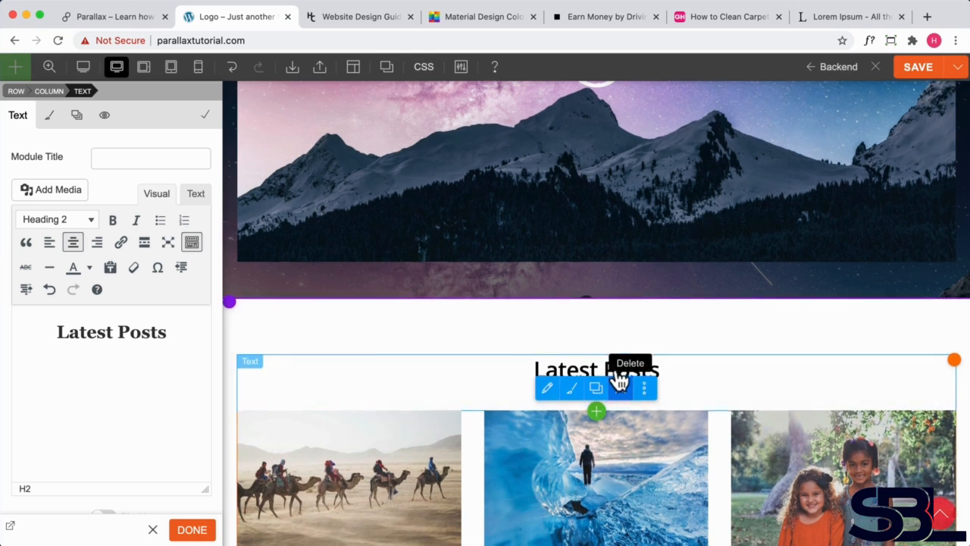
{"action": "scroll", "coordinate": [612, 381], "scroll_direction": "down", "scroll_amount": 5}
{"action": "left_click_drag", "start_coordinate": [546, 354], "coordinate": [550, 350]}
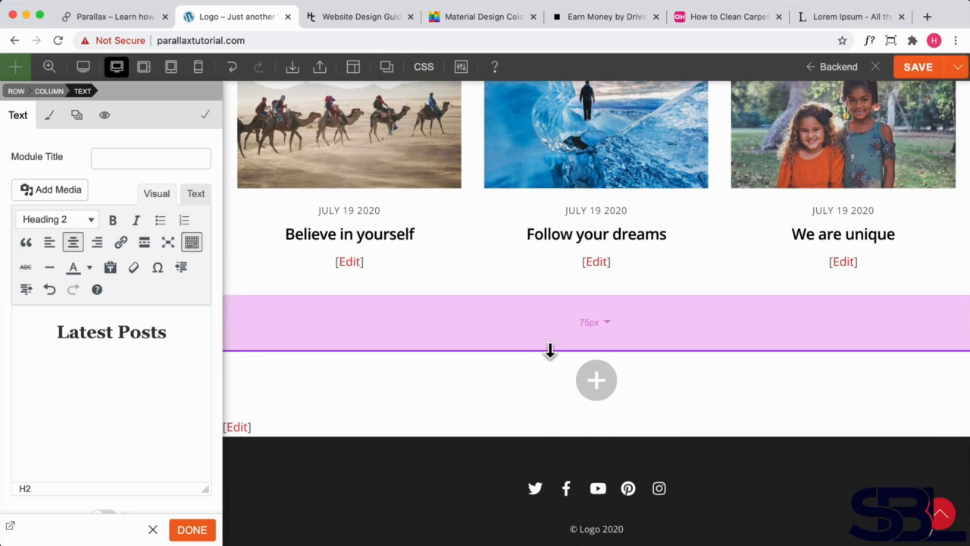
{"action": "left_click_drag", "start_coordinate": [545, 353], "coordinate": [546, 354]}
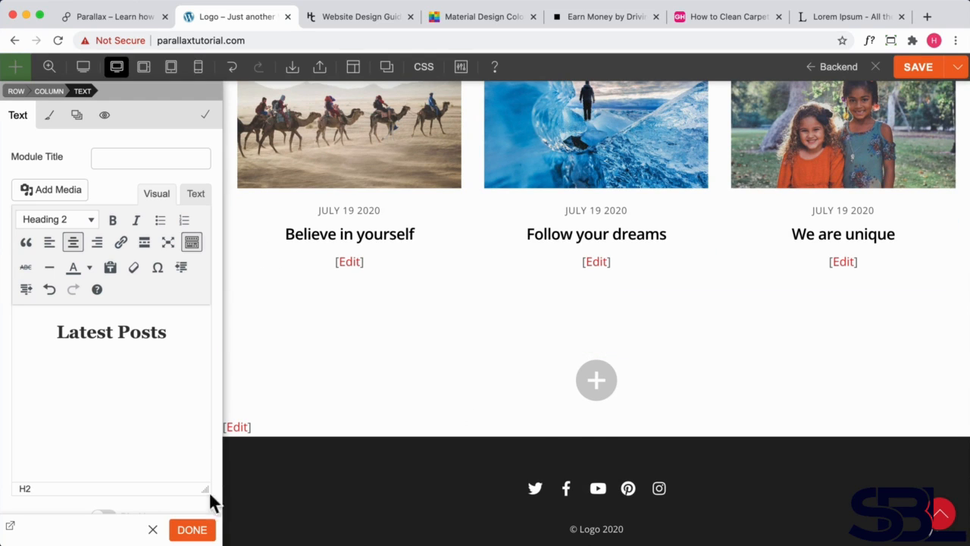
{"action": "left_click", "coordinate": [189, 531]}
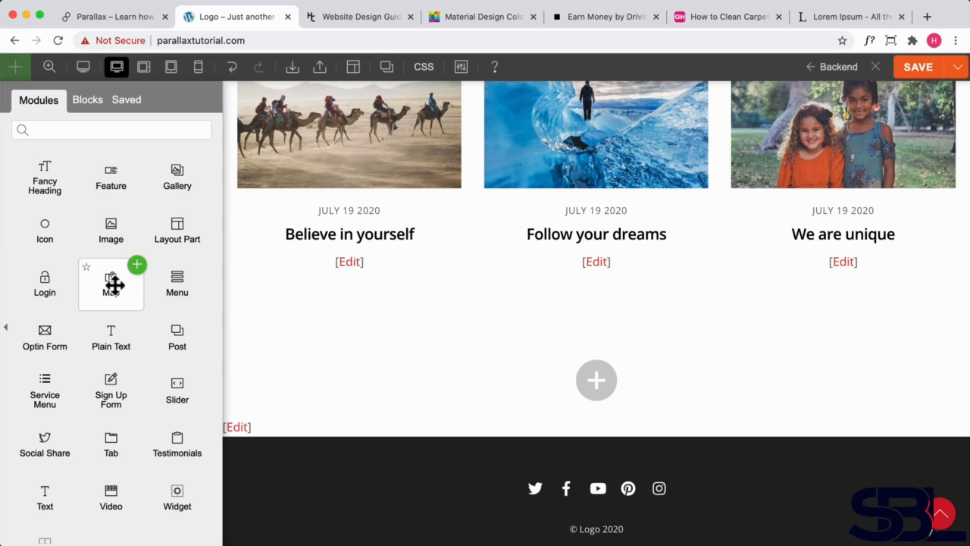
{"action": "left_click_drag", "start_coordinate": [134, 275], "coordinate": [515, 336]}
- Open Google Maps in a new browser tab through a Google search
{"action": "left_click", "coordinate": [926, 17]}
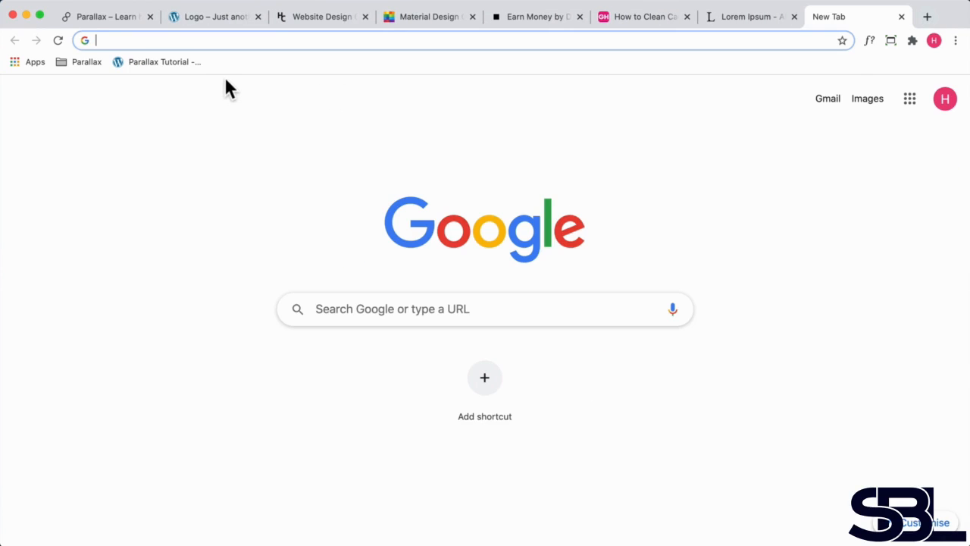
{"action": "type", "text": "google maps"}
{"action": "key", "text": "Return"}
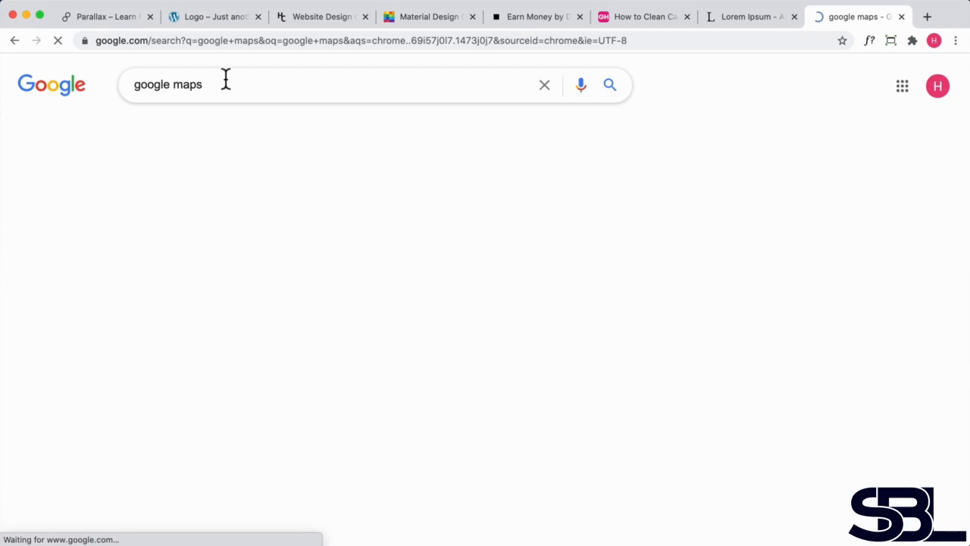
{"action": "left_click", "coordinate": [178, 216]}
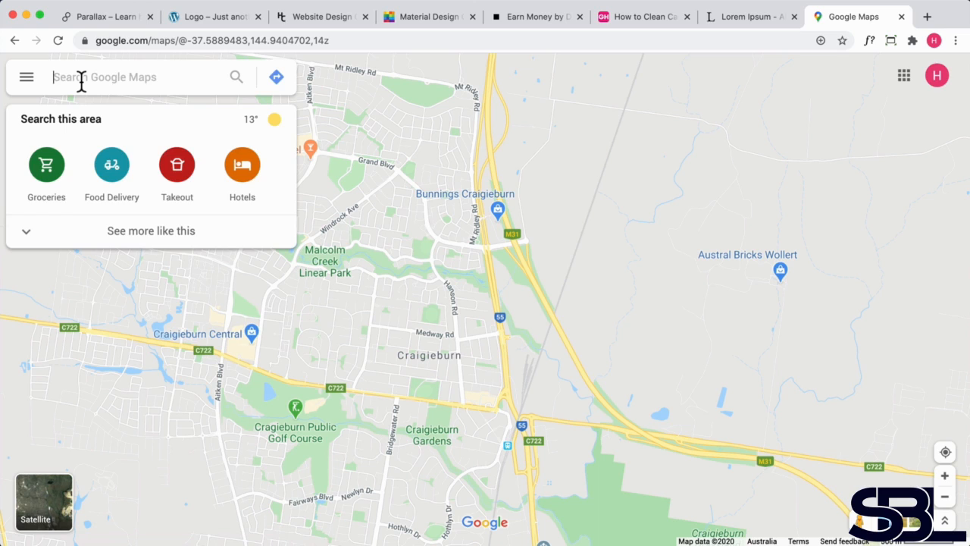
- Search Google Maps for Ha Long Bay and select the Hạ Long Bay suggestion
{"action": "type", "text": "Ha k"}
{"action": "key", "text": "BackSpace"}
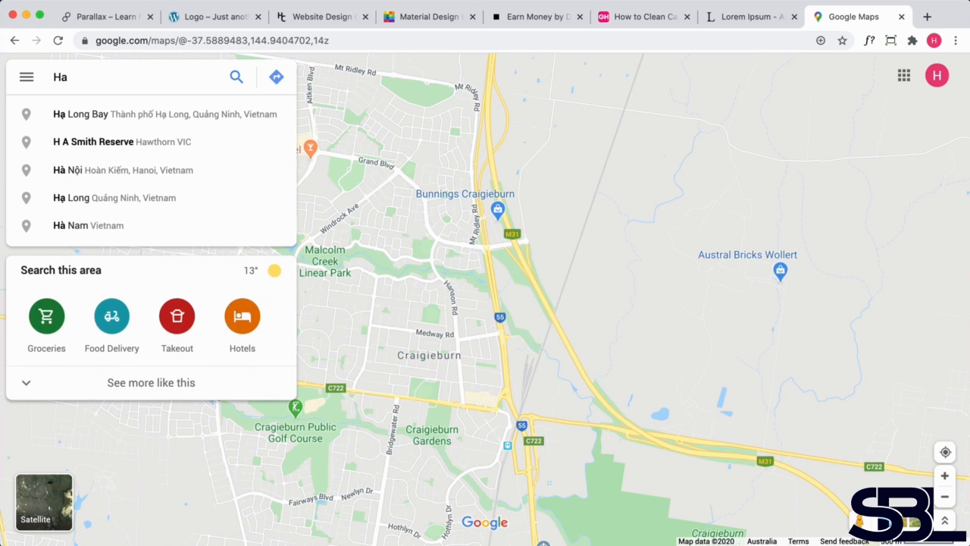
{"action": "type", "text": "long"}
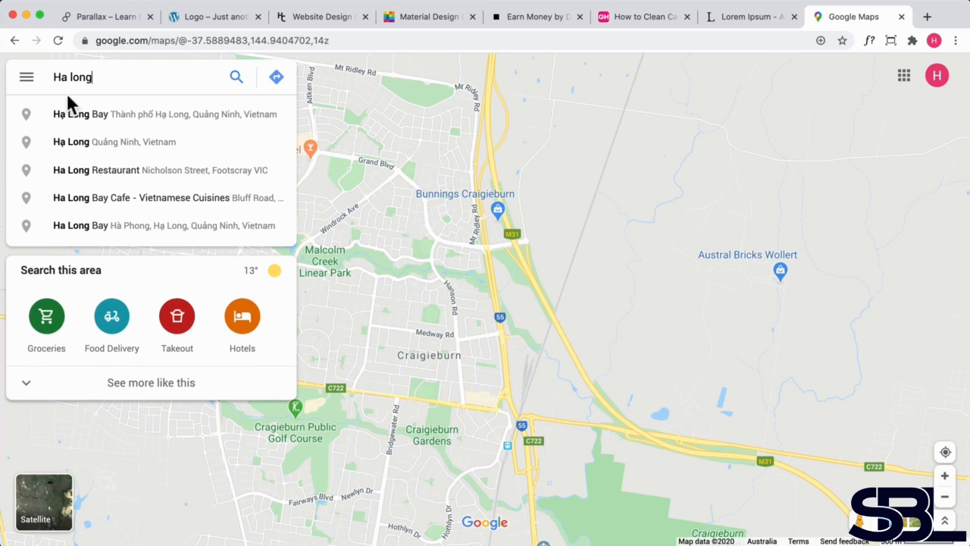
{"action": "left_click", "coordinate": [127, 114]}
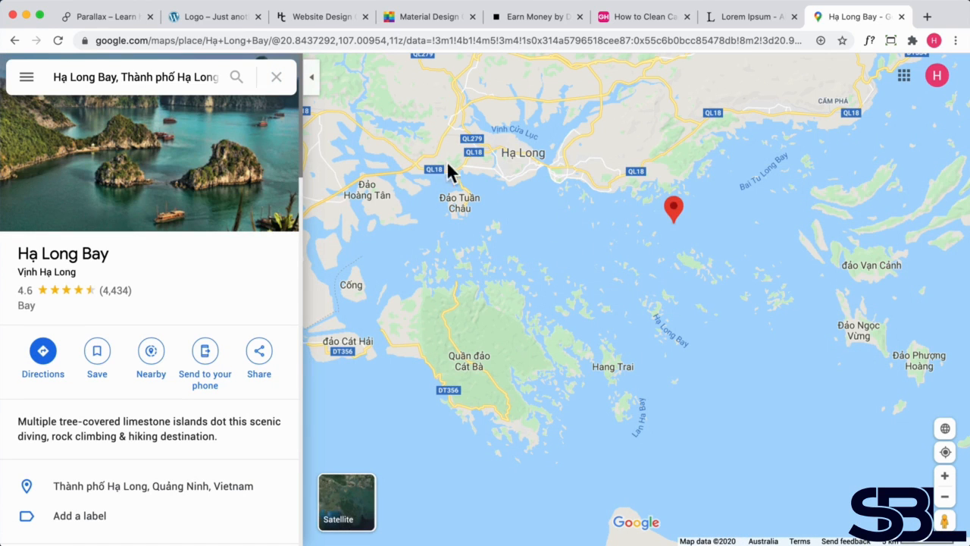
- Copy the Medium-size embed map HTML from the place's share options
{"action": "left_click", "coordinate": [258, 353]}
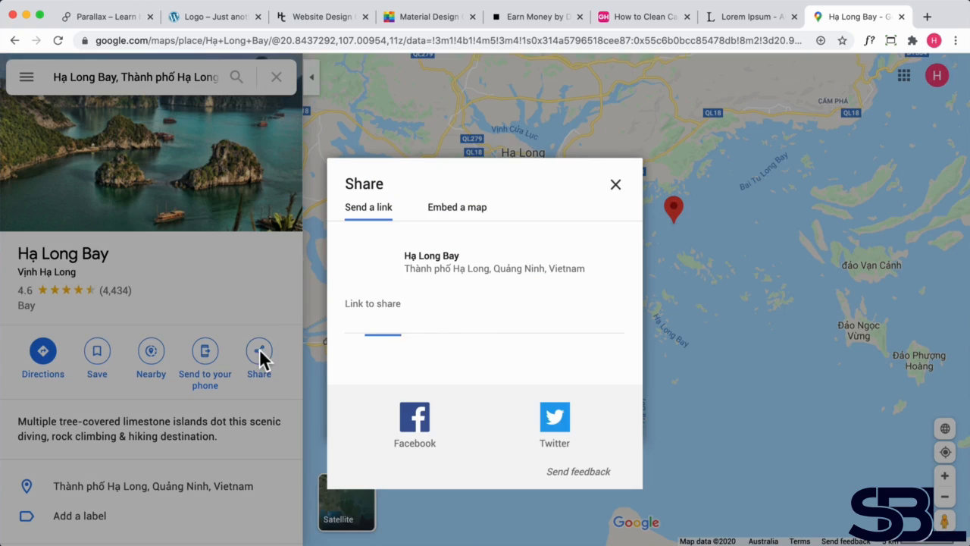
{"action": "left_click", "coordinate": [447, 212]}
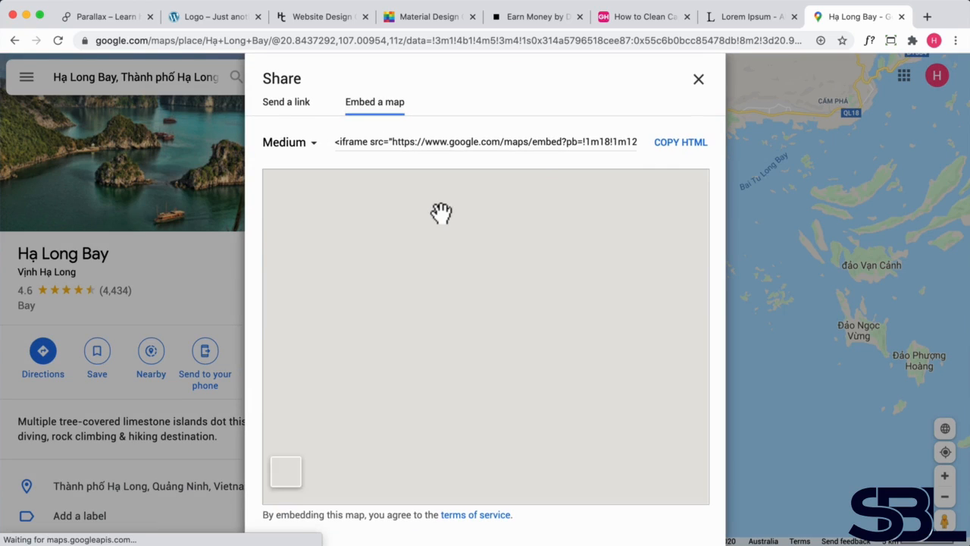
{"action": "left_click", "coordinate": [672, 150]}
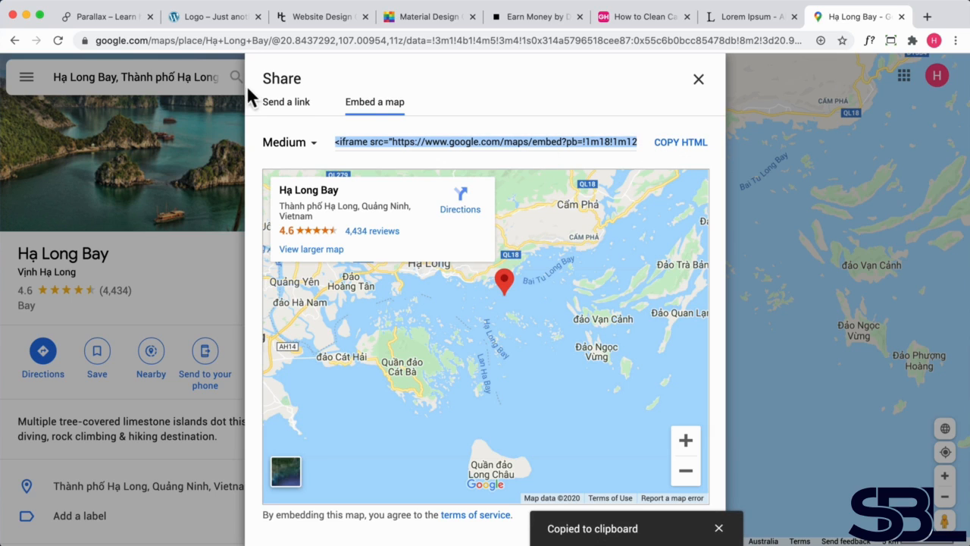
- Return to the builder, add a Text module to the empty row below the posts, and select its placeholder text
{"action": "left_click", "coordinate": [212, 22]}
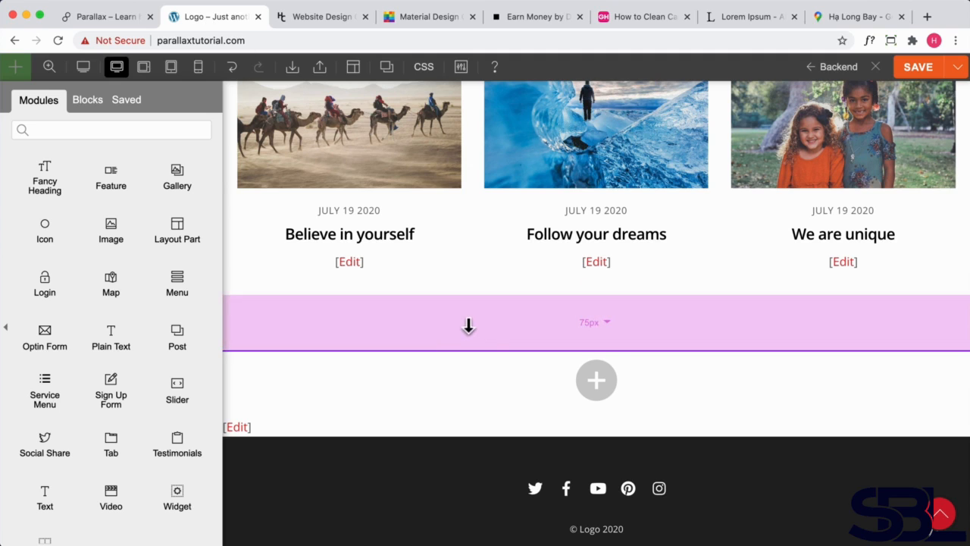
{"action": "scroll", "coordinate": [76, 406], "scroll_direction": "down", "scroll_amount": 3}
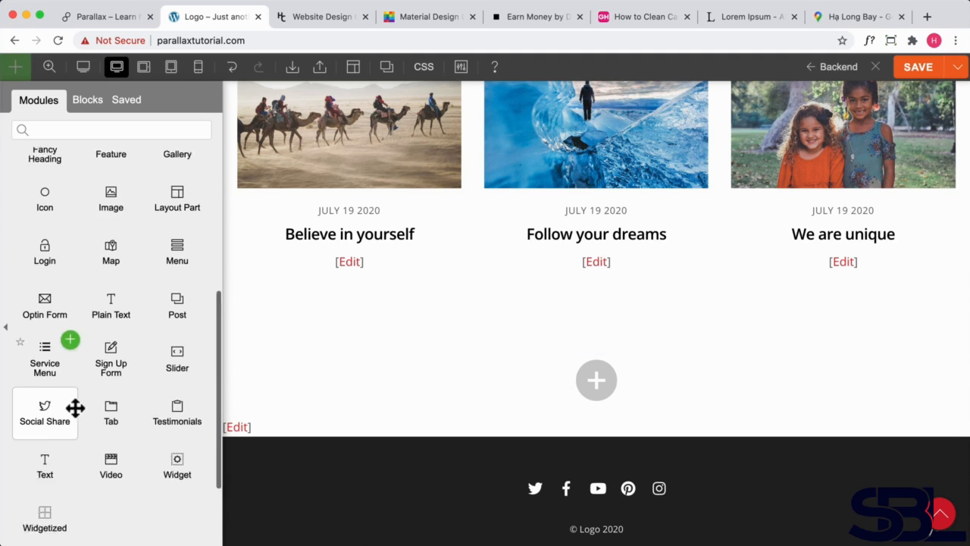
{"action": "left_click_drag", "start_coordinate": [38, 411], "coordinate": [580, 347]}
{"action": "left_click_drag", "start_coordinate": [86, 325], "coordinate": [20, 325]}
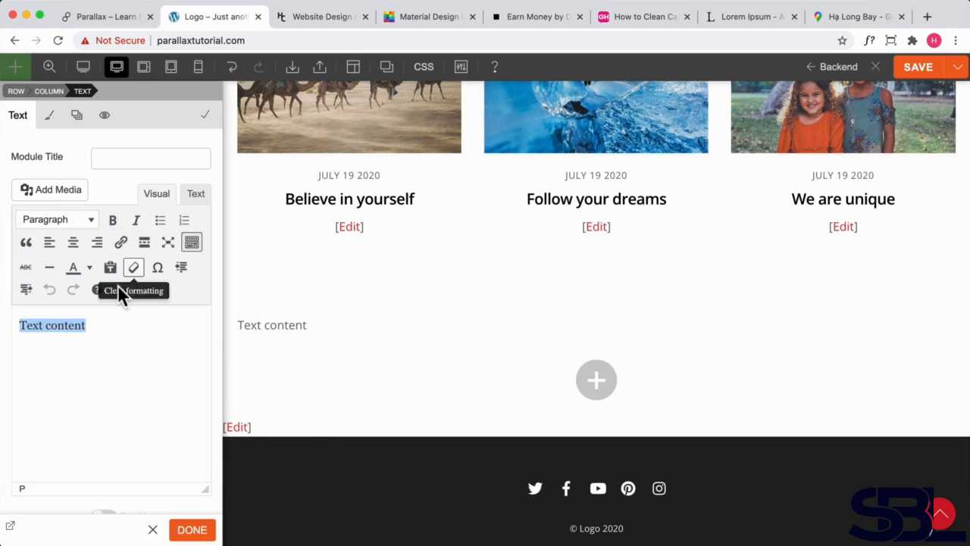